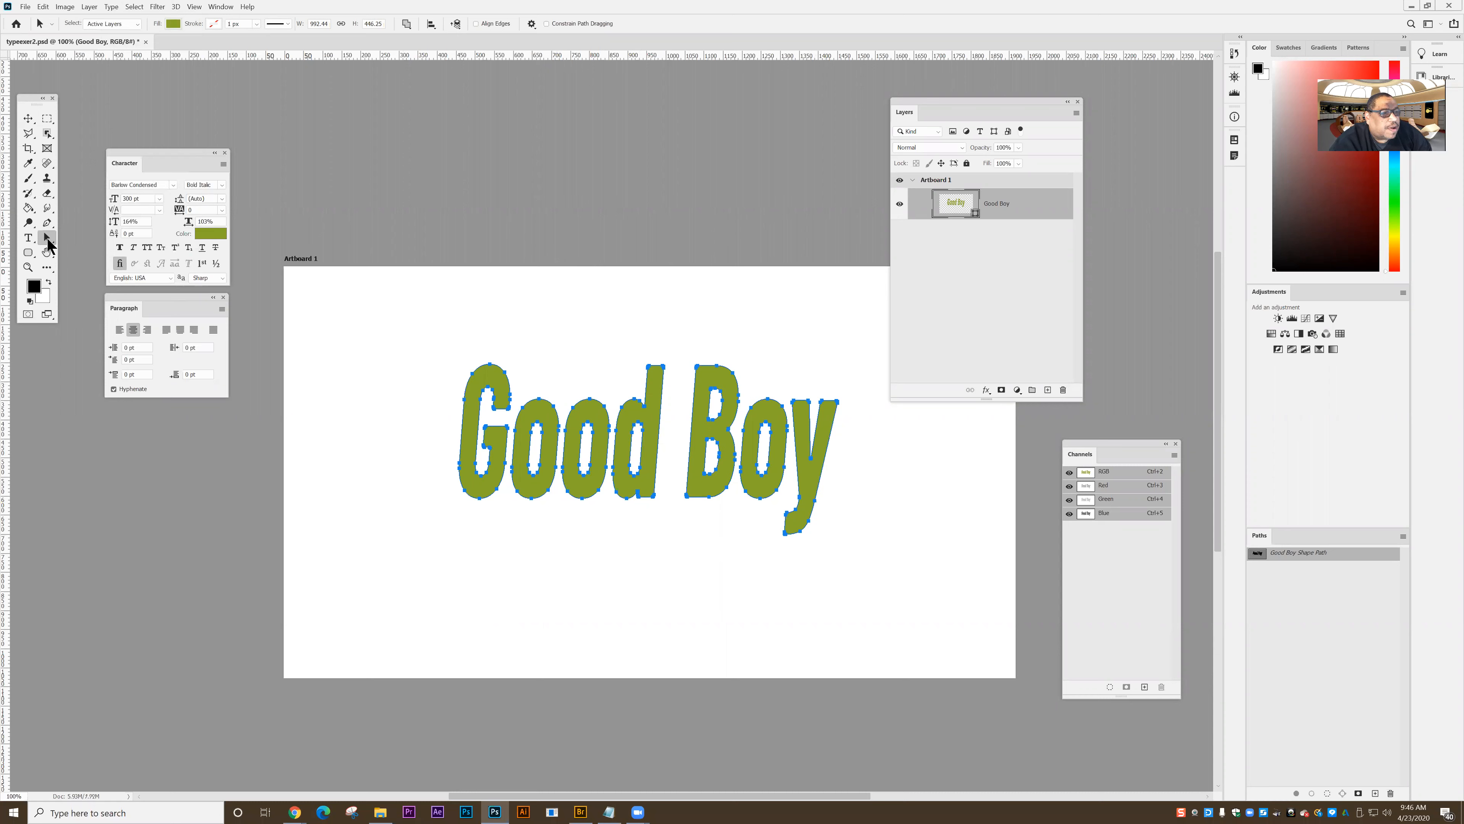
- Move individual letters of the Good Boy shape up or down with the Path Selection Tool to stagger them vertically
click(48, 241)
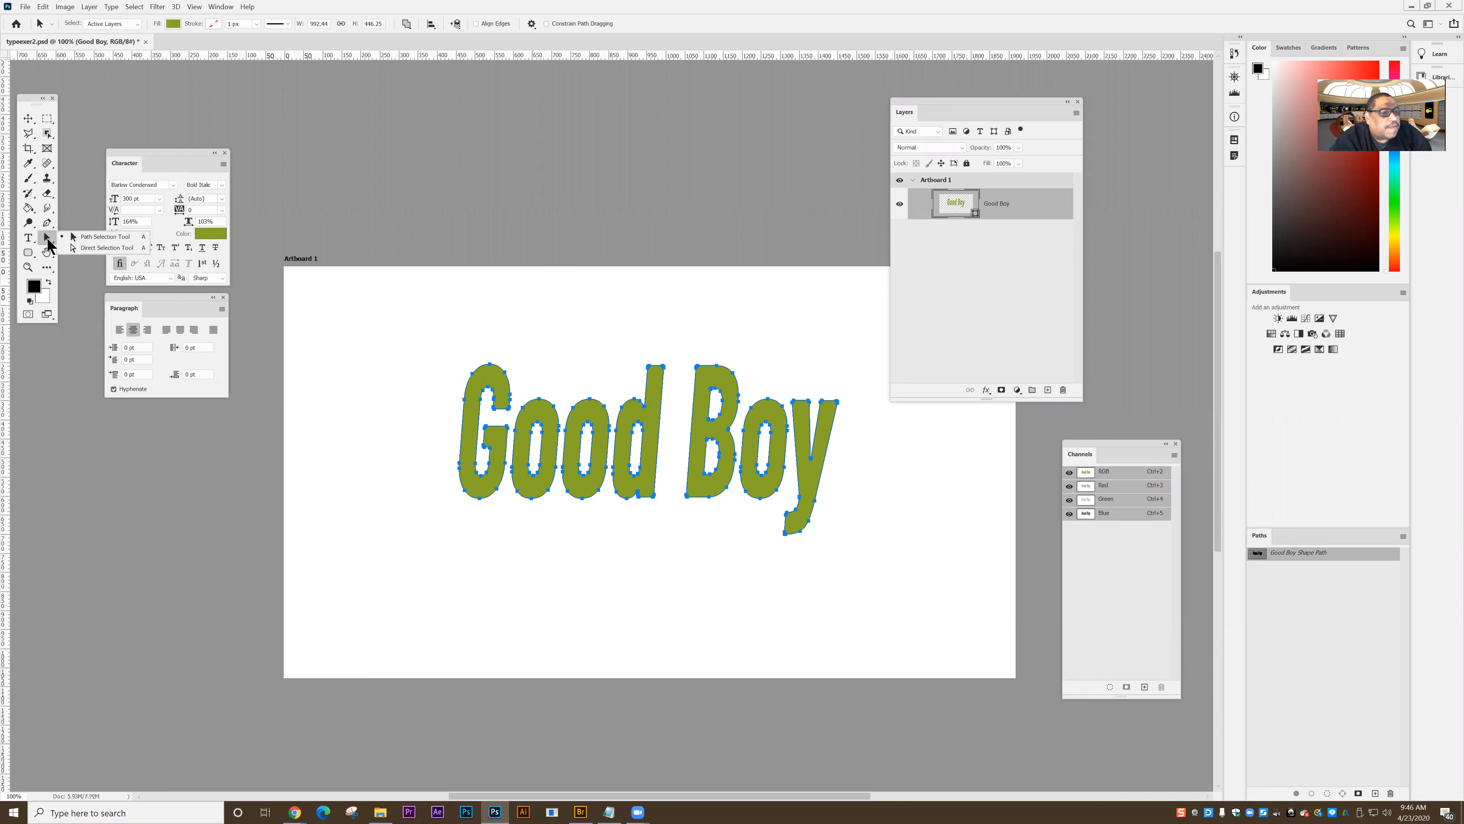
click(107, 237)
click(337, 463)
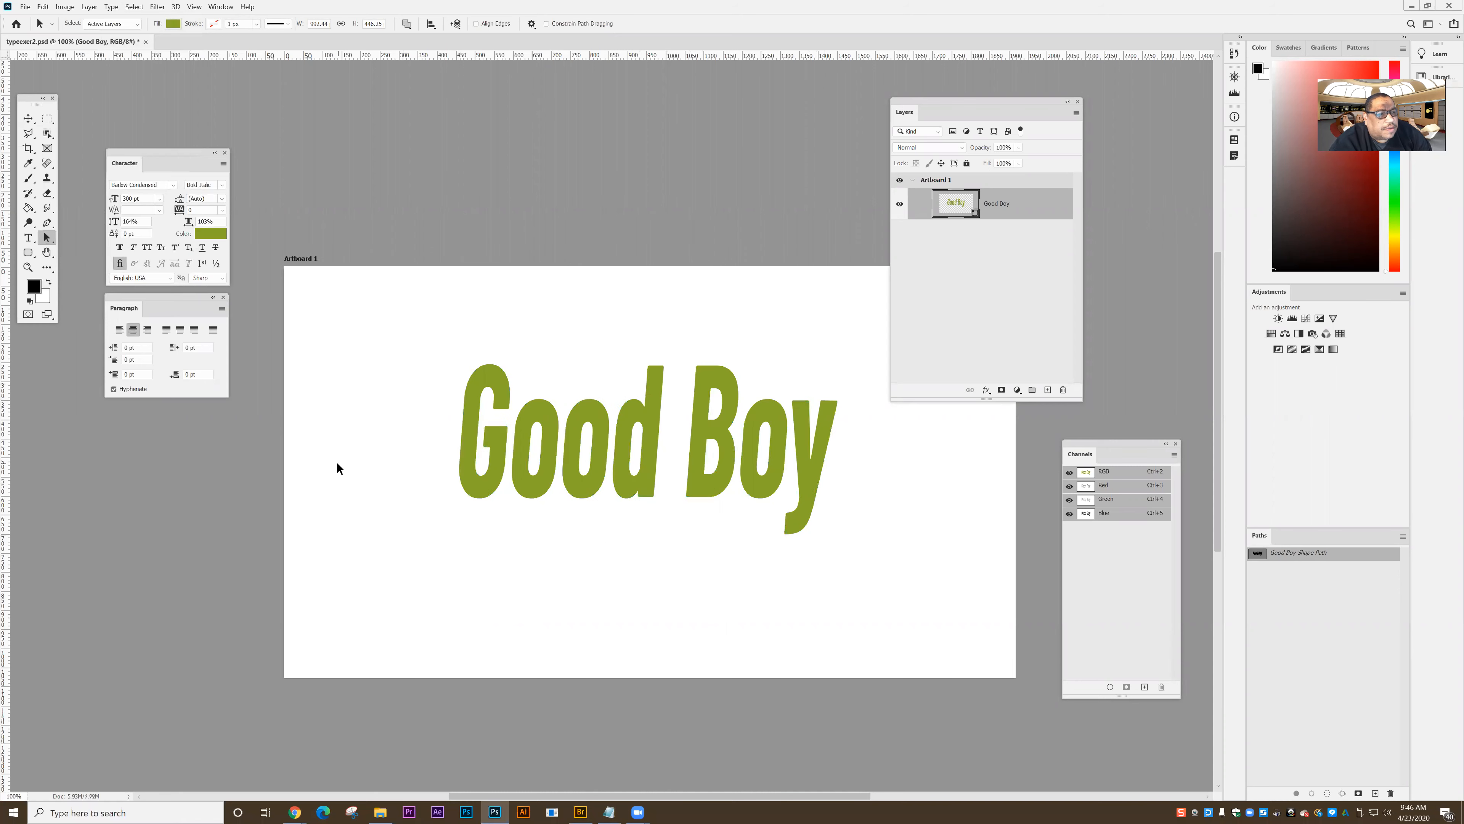
click(466, 463)
drag(465, 463, 461, 440)
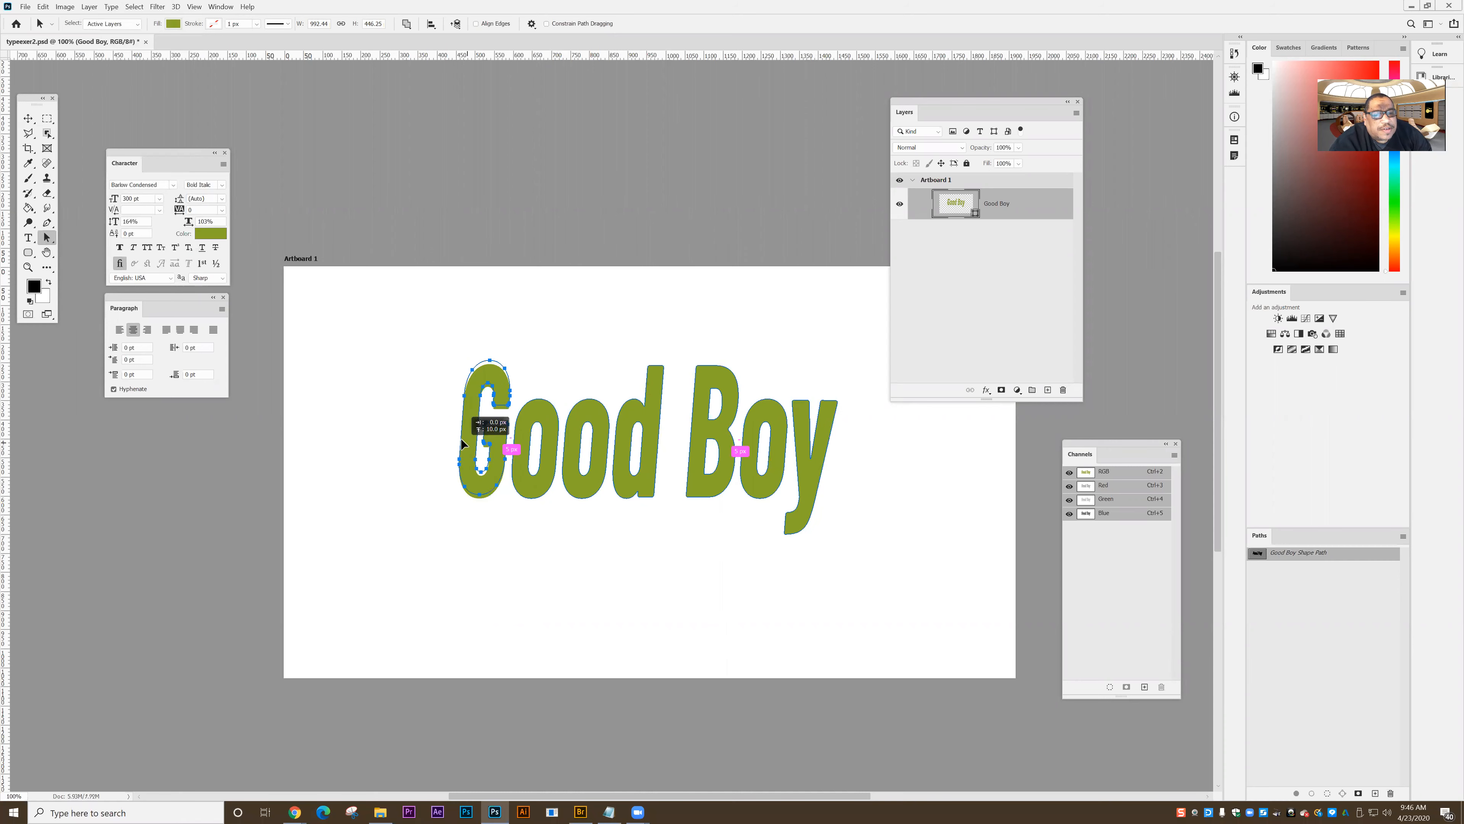
drag(528, 486, 632, 497)
drag(700, 420, 701, 405)
drag(756, 488, 756, 497)
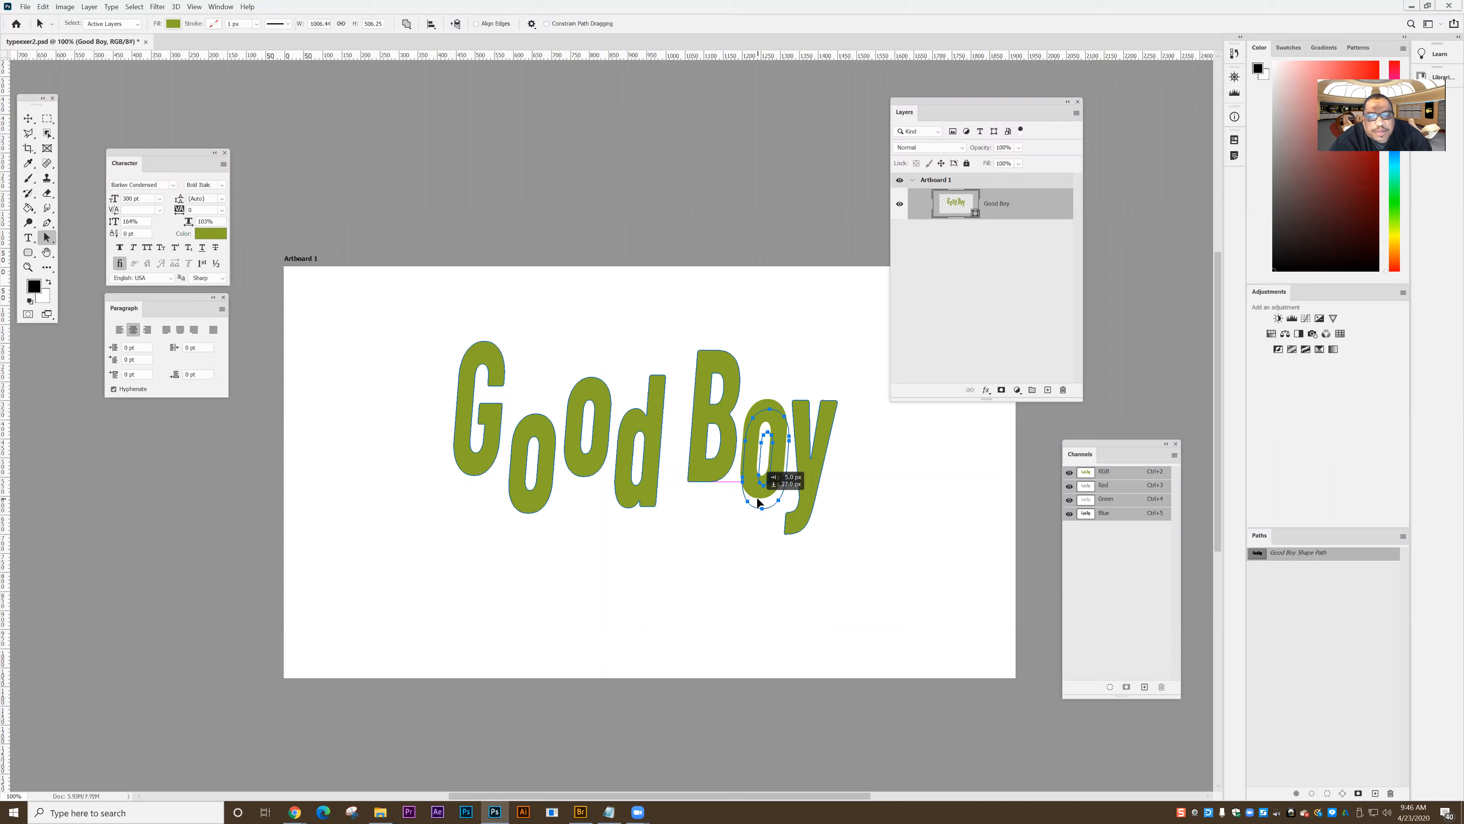
click(615, 583)
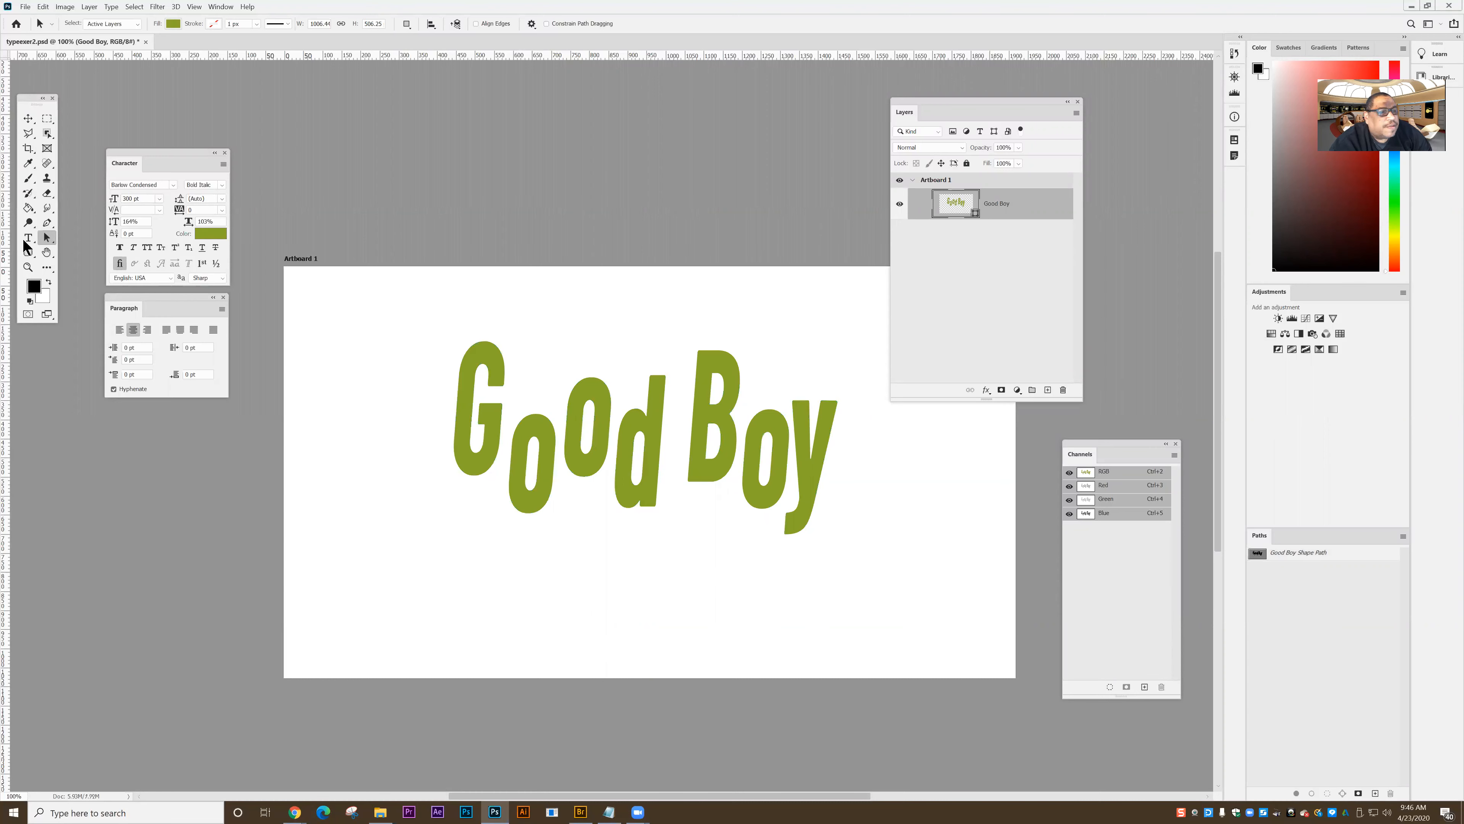
- Stretch the upper right arm of the letter y upward using the Direct Selection Tool
click(46, 235)
click(72, 249)
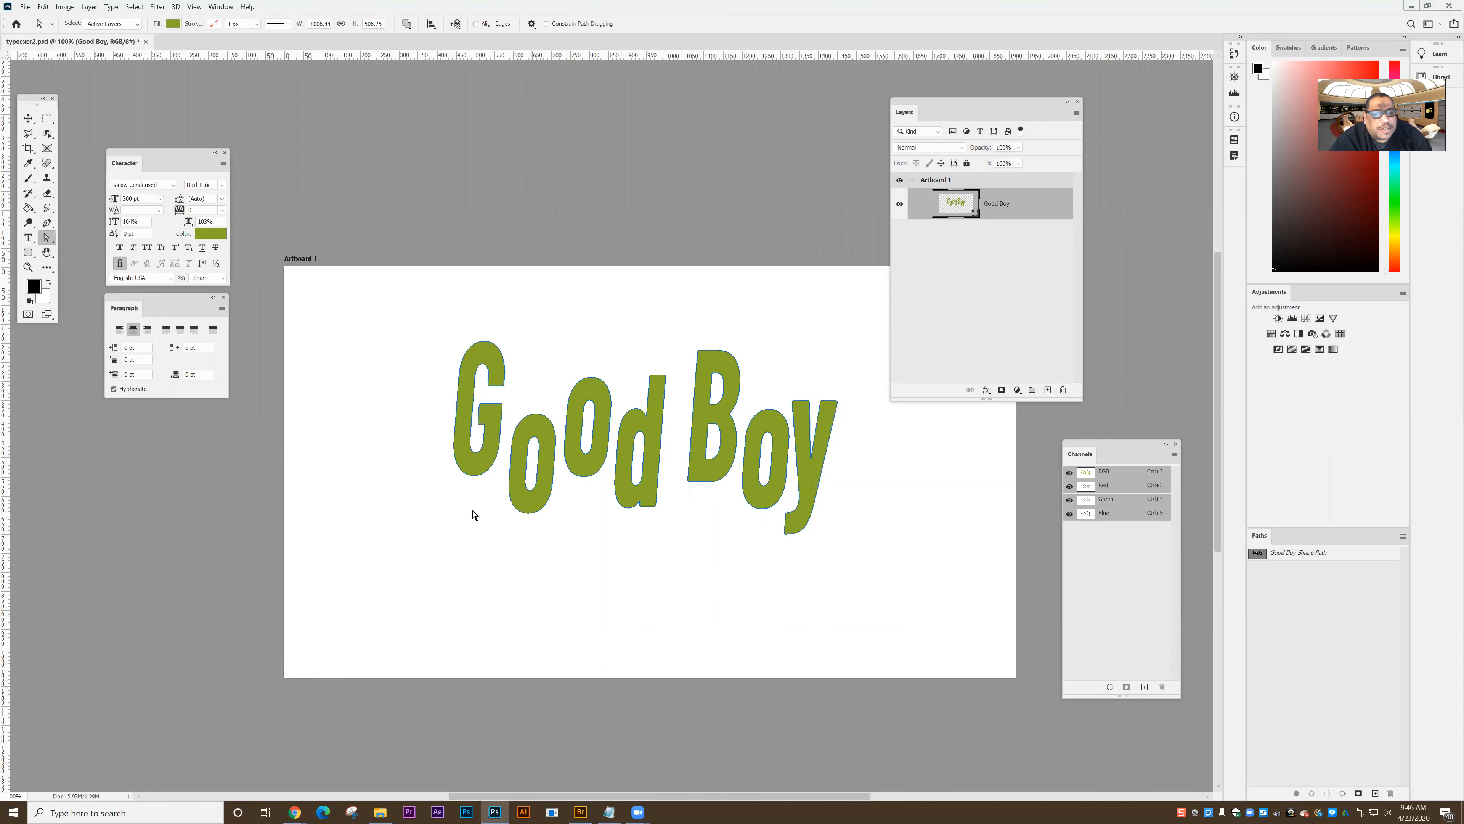
click(835, 414)
drag(847, 416, 848, 369)
click(897, 594)
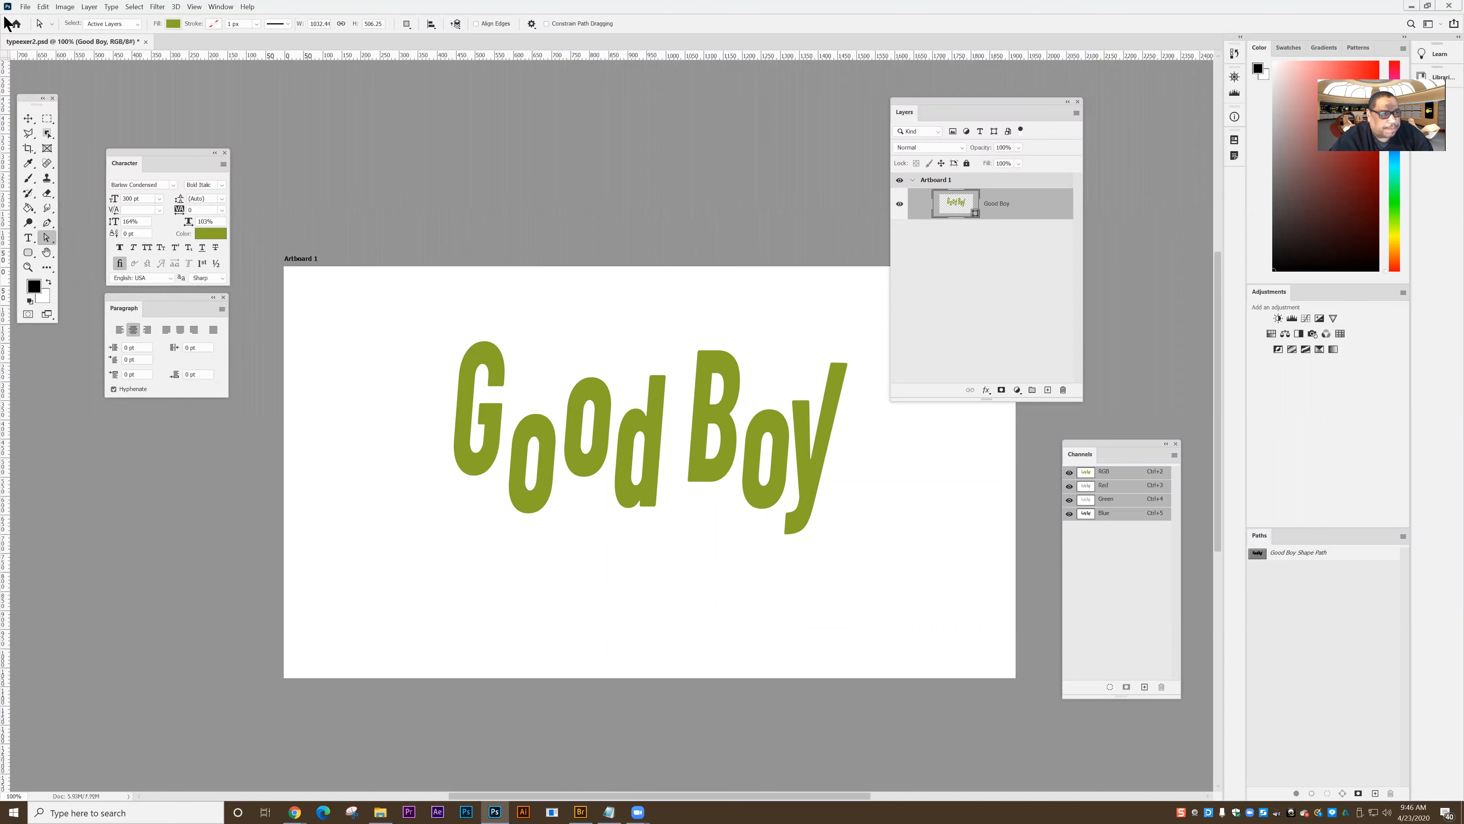
- Save the document under the new name typeexer3.psd in Documents, keeping Maximize Compatibility on
click(30, 7)
click(572, 550)
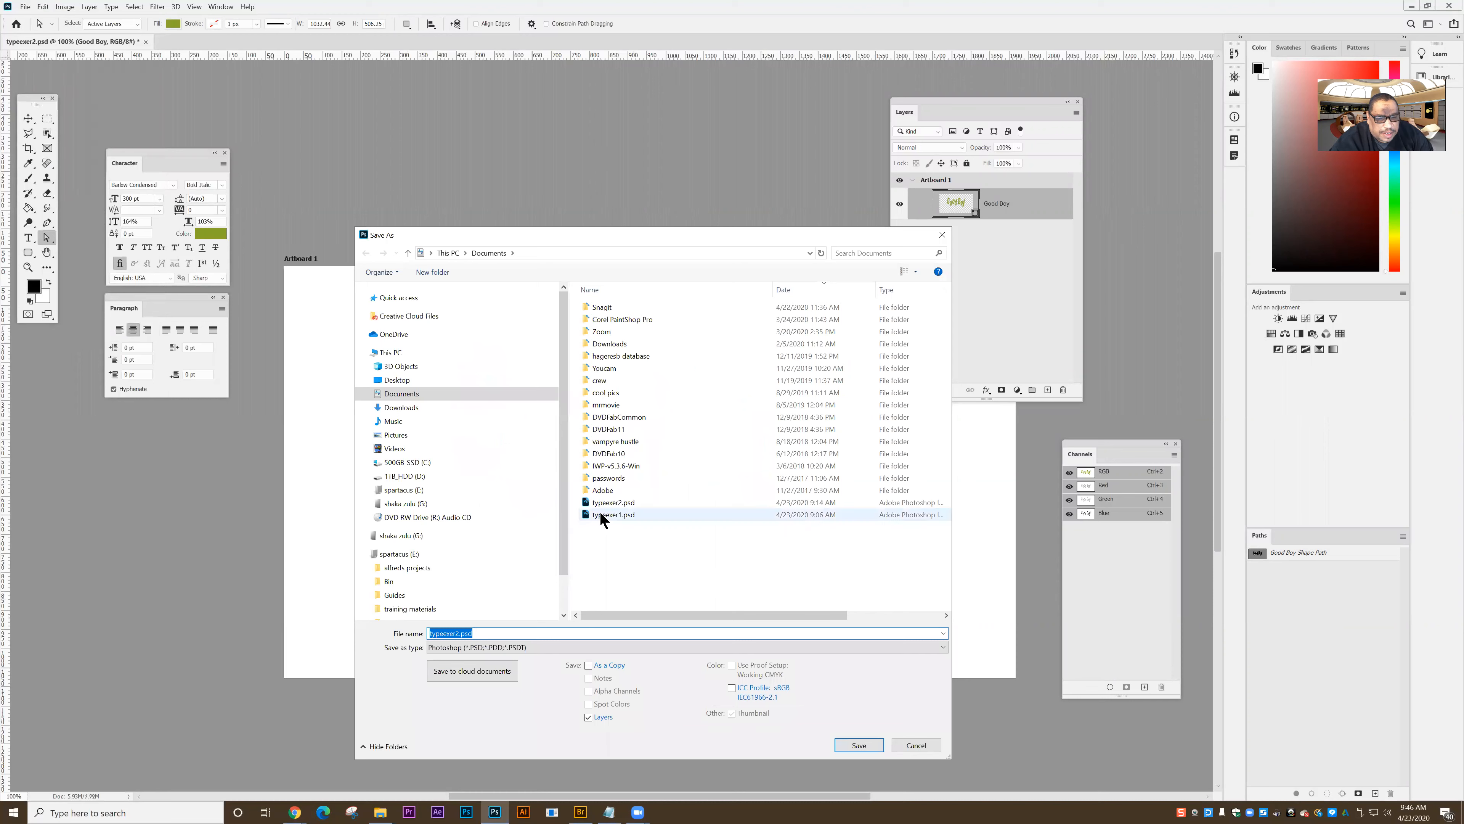
double_click(456, 632)
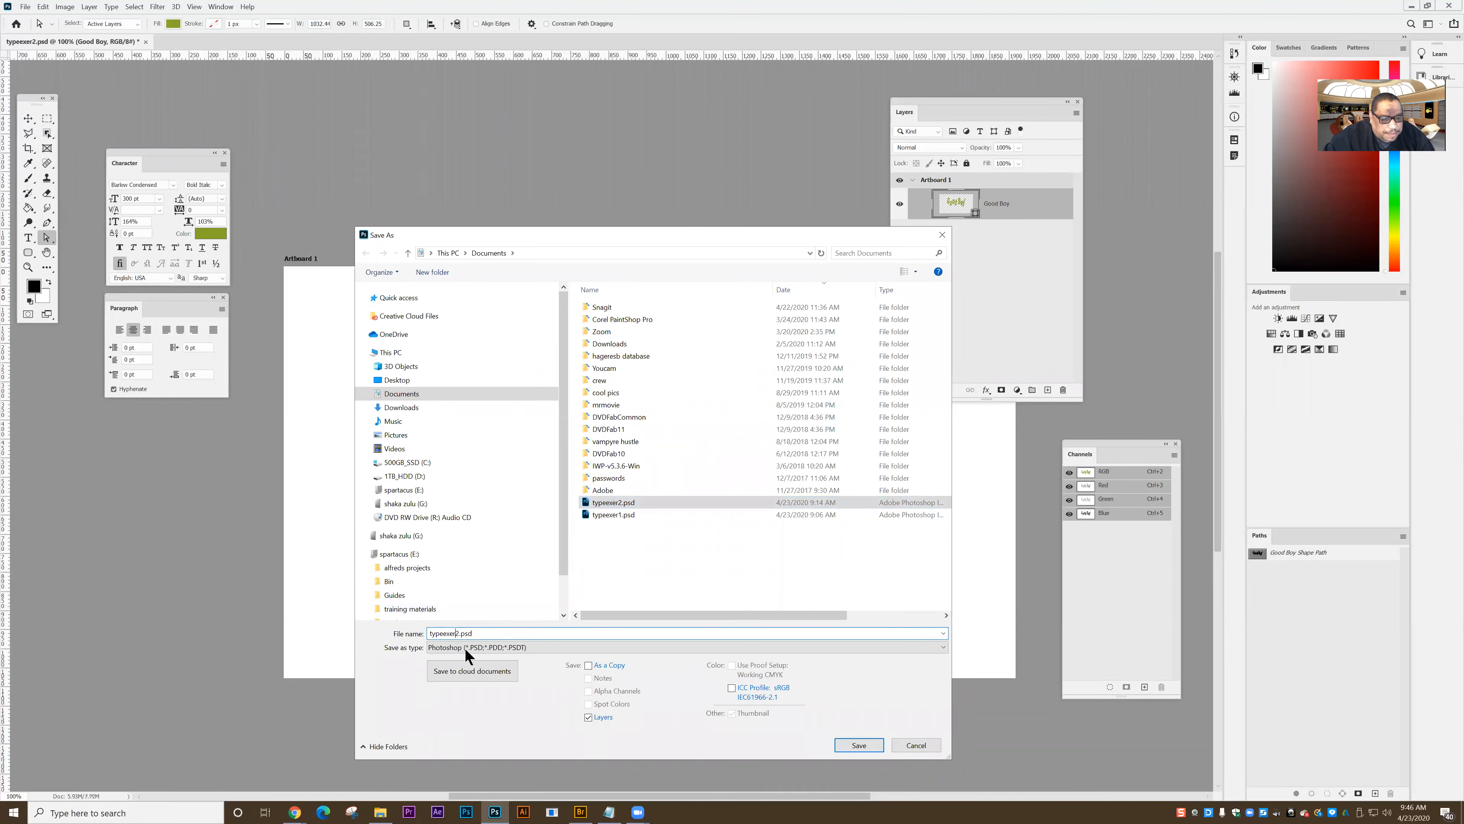
key(Delete)
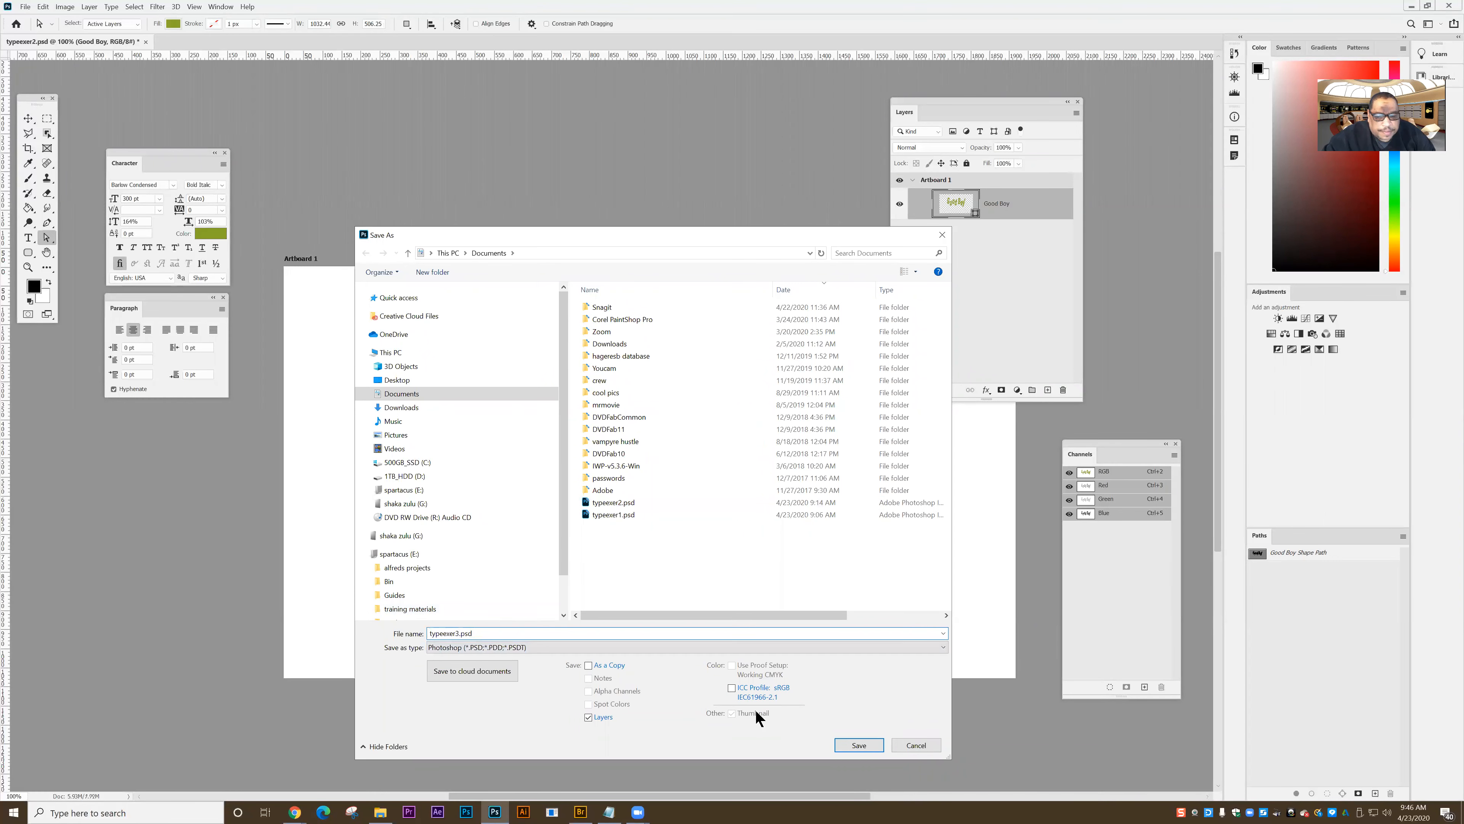
click(843, 742)
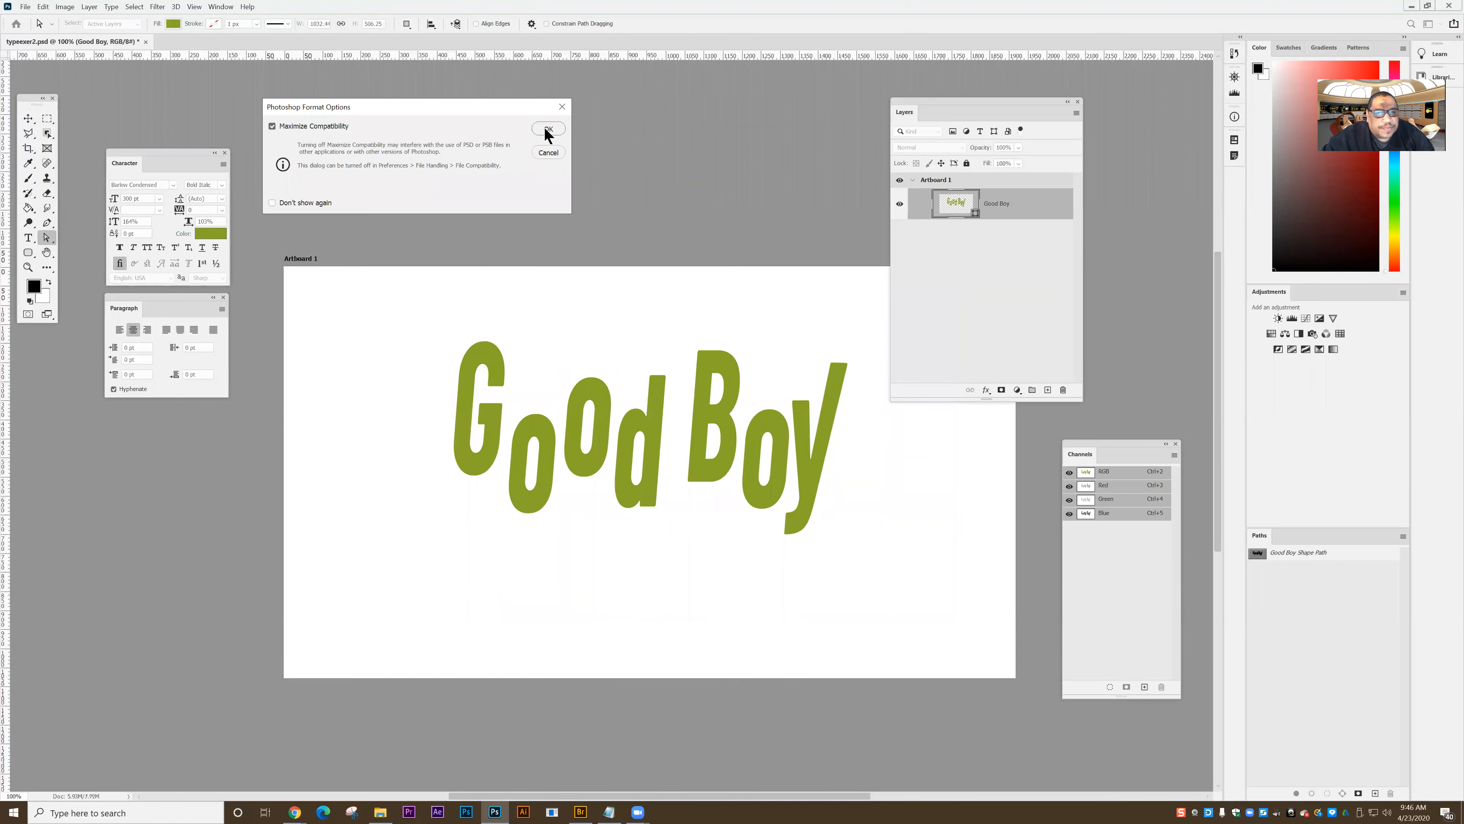
click(545, 127)
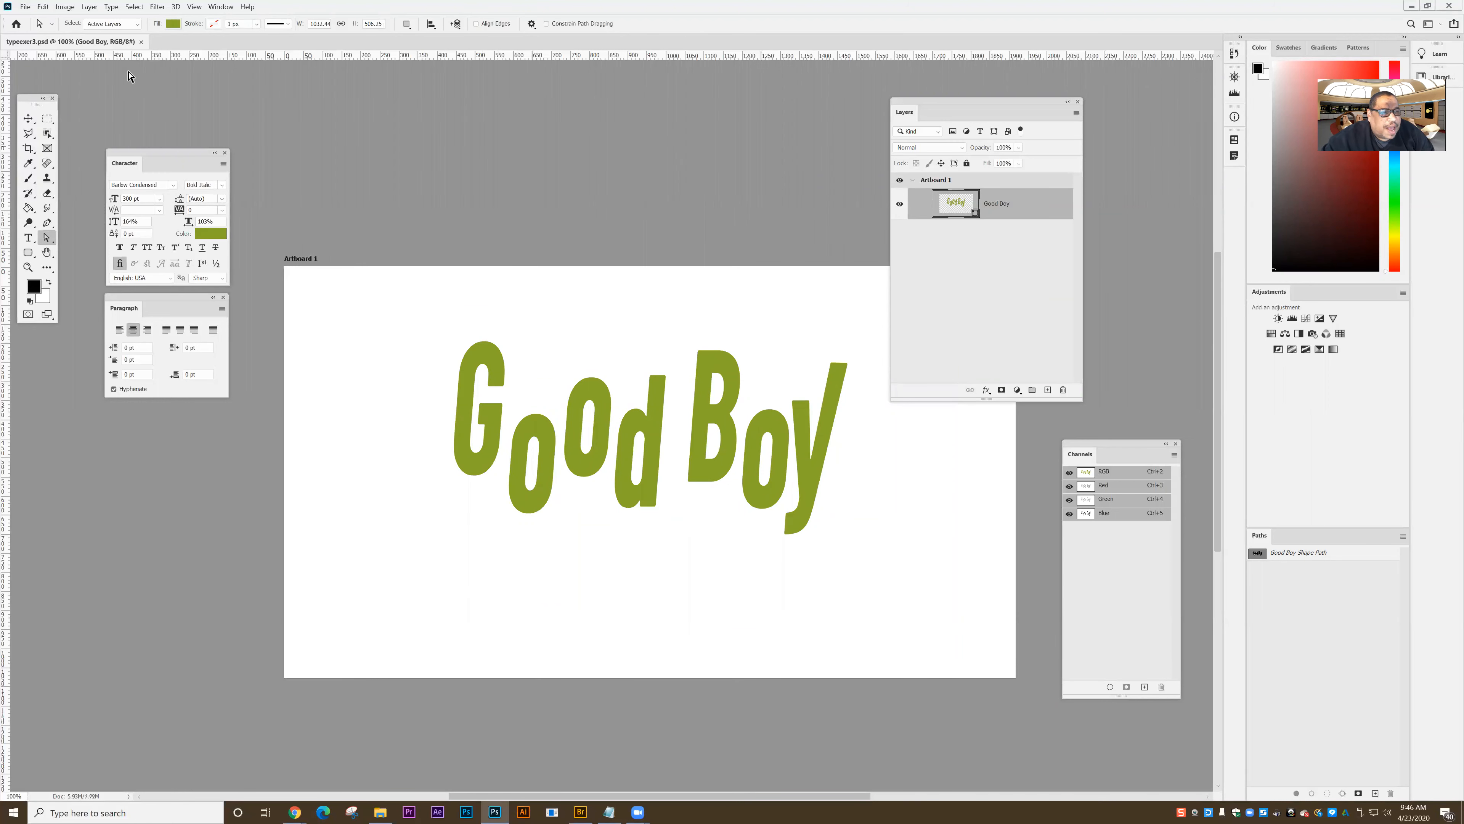
- Open typeexer2.psd and reposition its Good Boy text on the artboard with the Move Tool
click(25, 8)
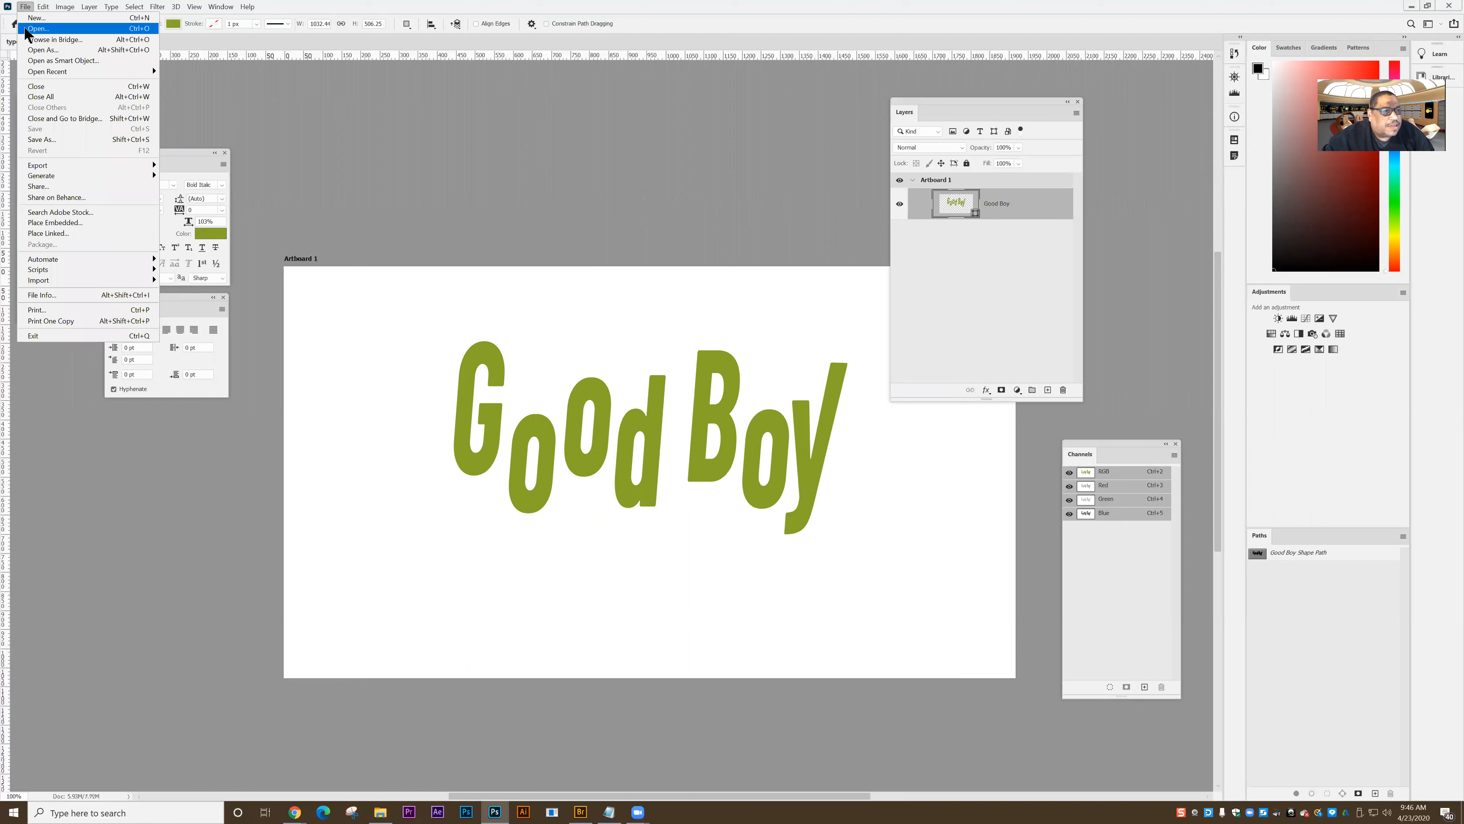
click(37, 28)
click(547, 514)
click(859, 697)
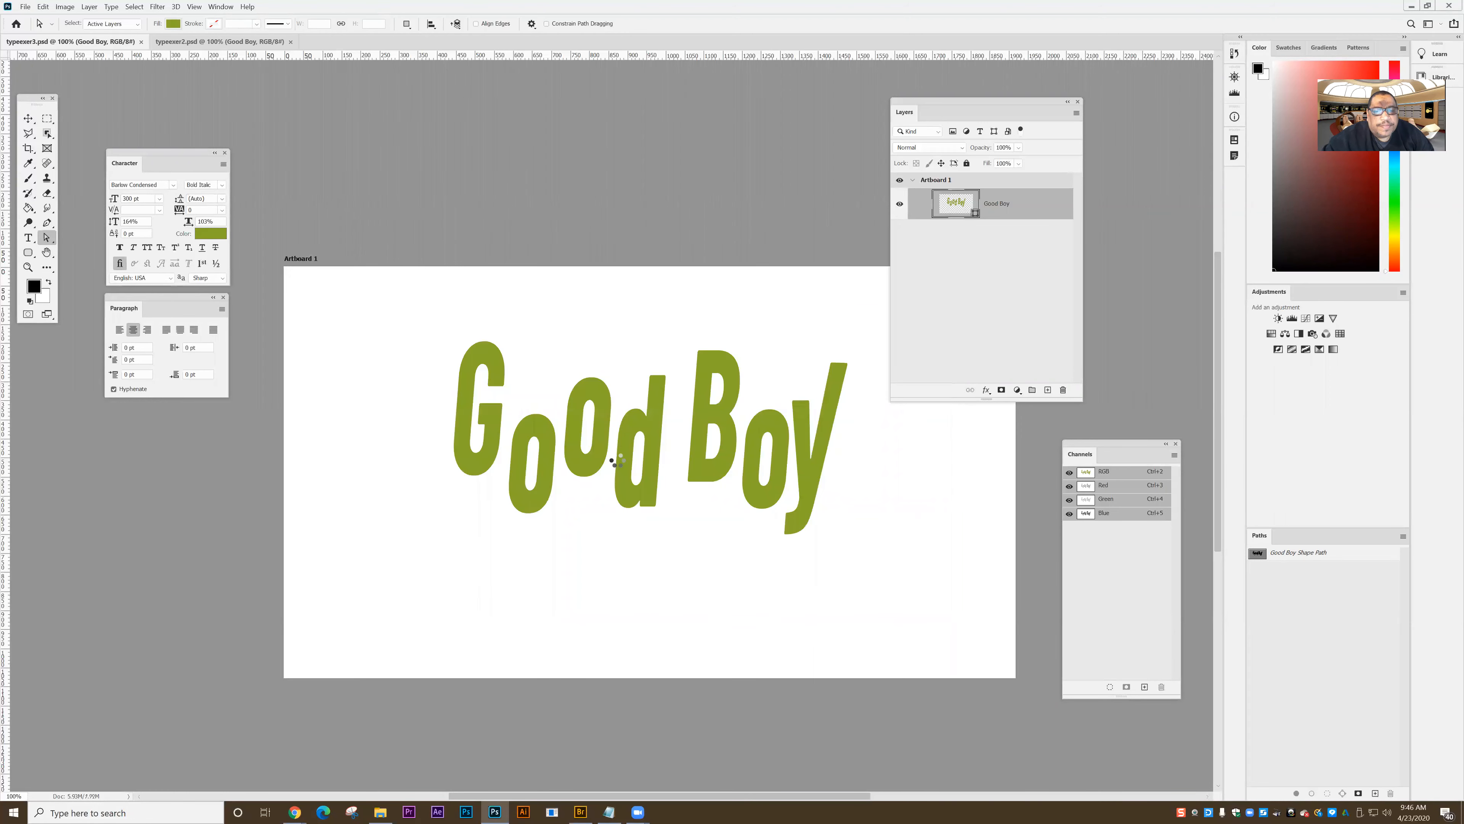
click(28, 118)
drag(623, 360, 612, 435)
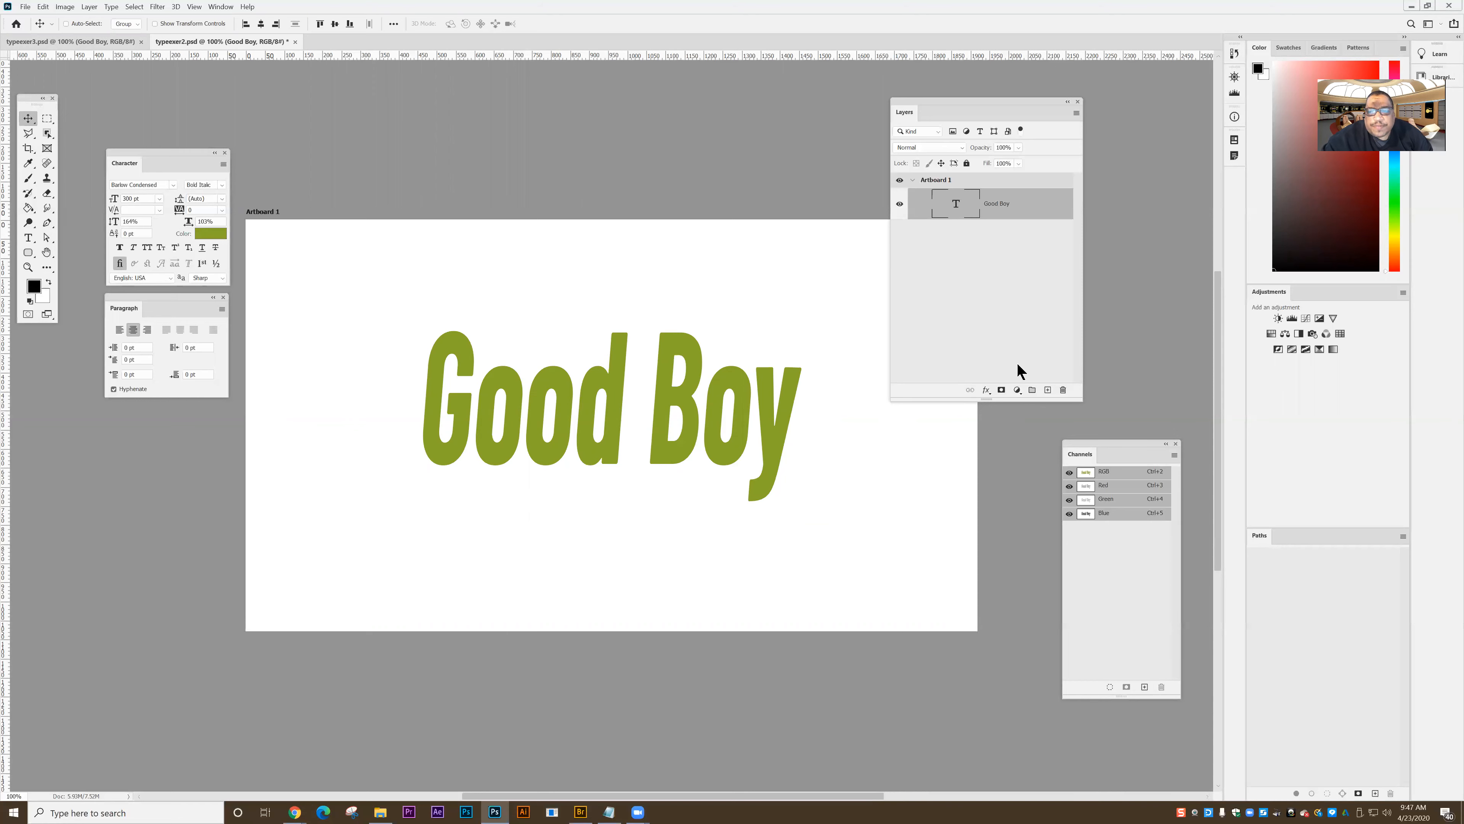
- Open the layer style settings for the Good Boy text layer and enable its Drop Shadow effect
click(986, 392)
click(965, 408)
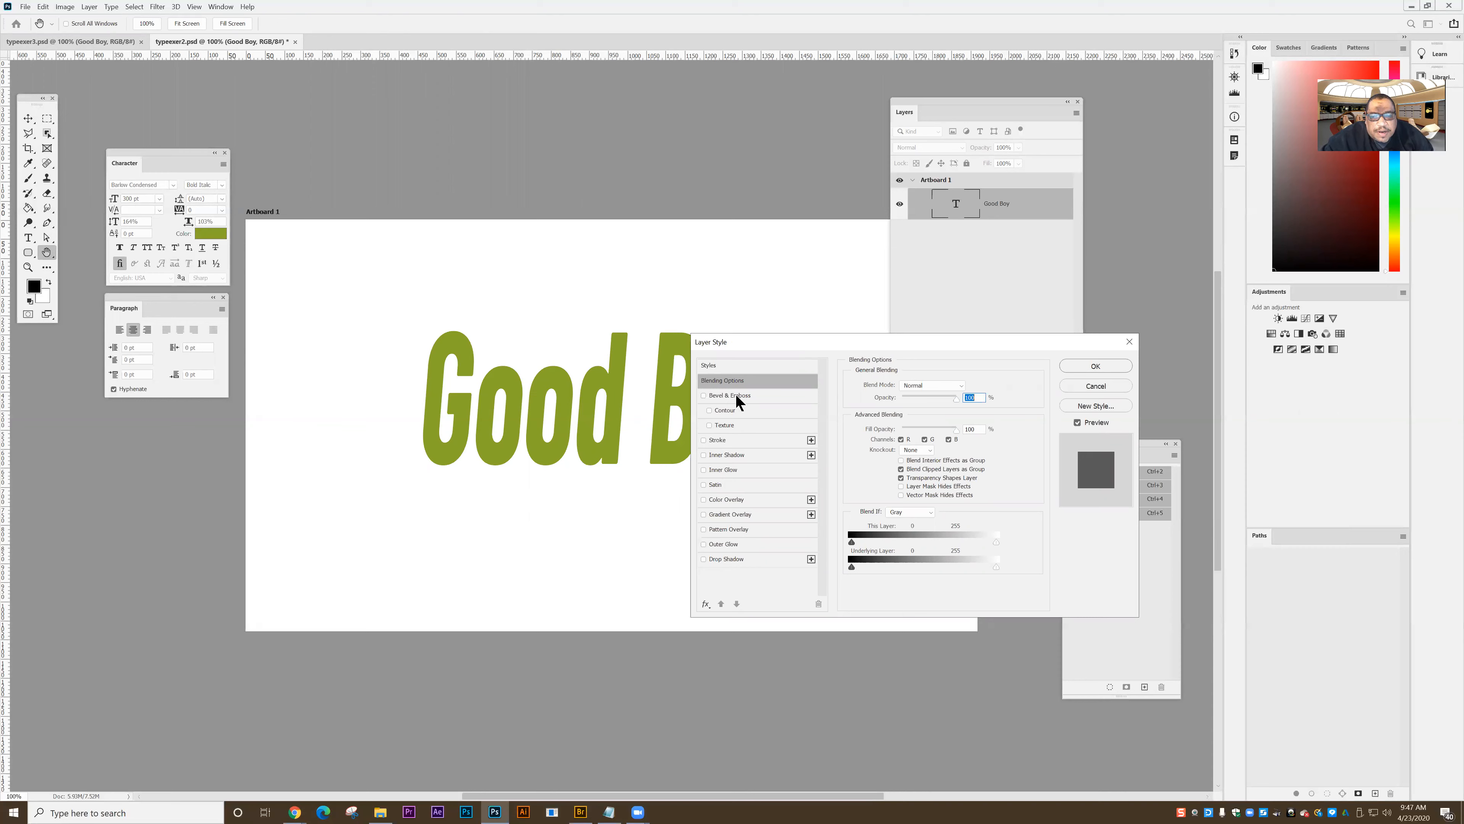
click(733, 557)
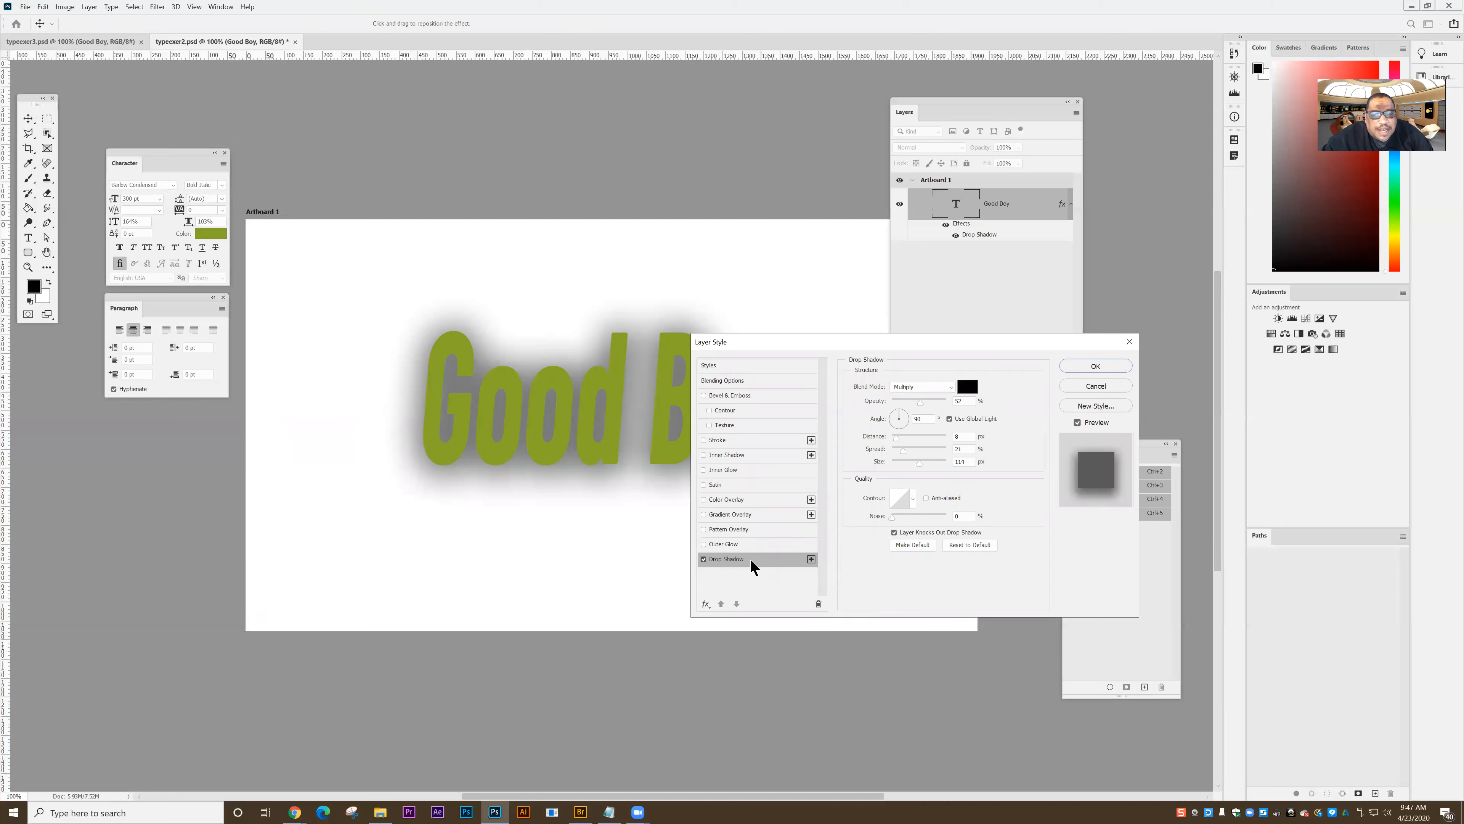
drag(757, 345, 849, 341)
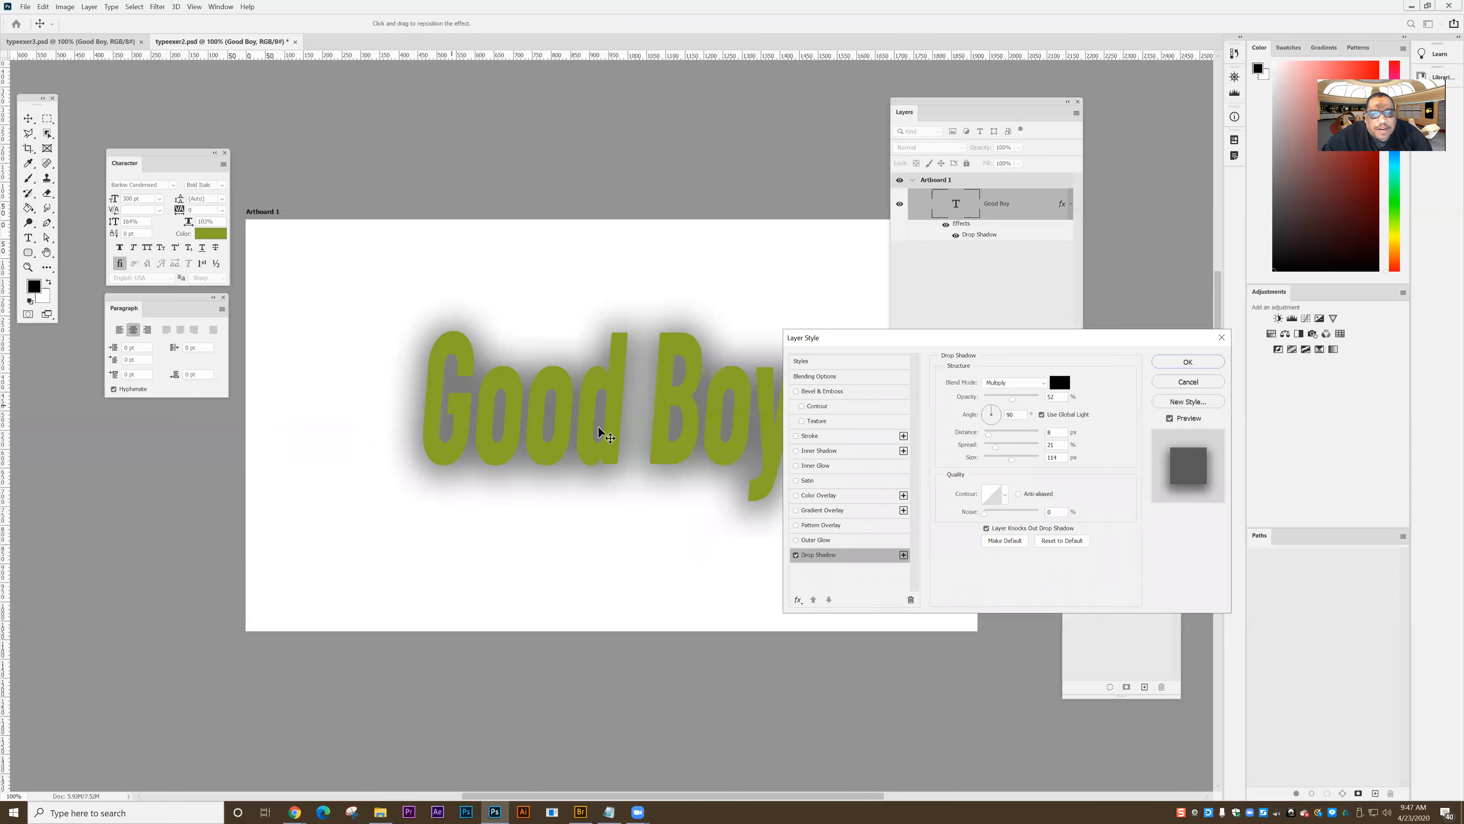
- Tighten the drop shadow by reducing its size, with angle 111°, distance 9 px and spread 6%
drag(1007, 457, 994, 459)
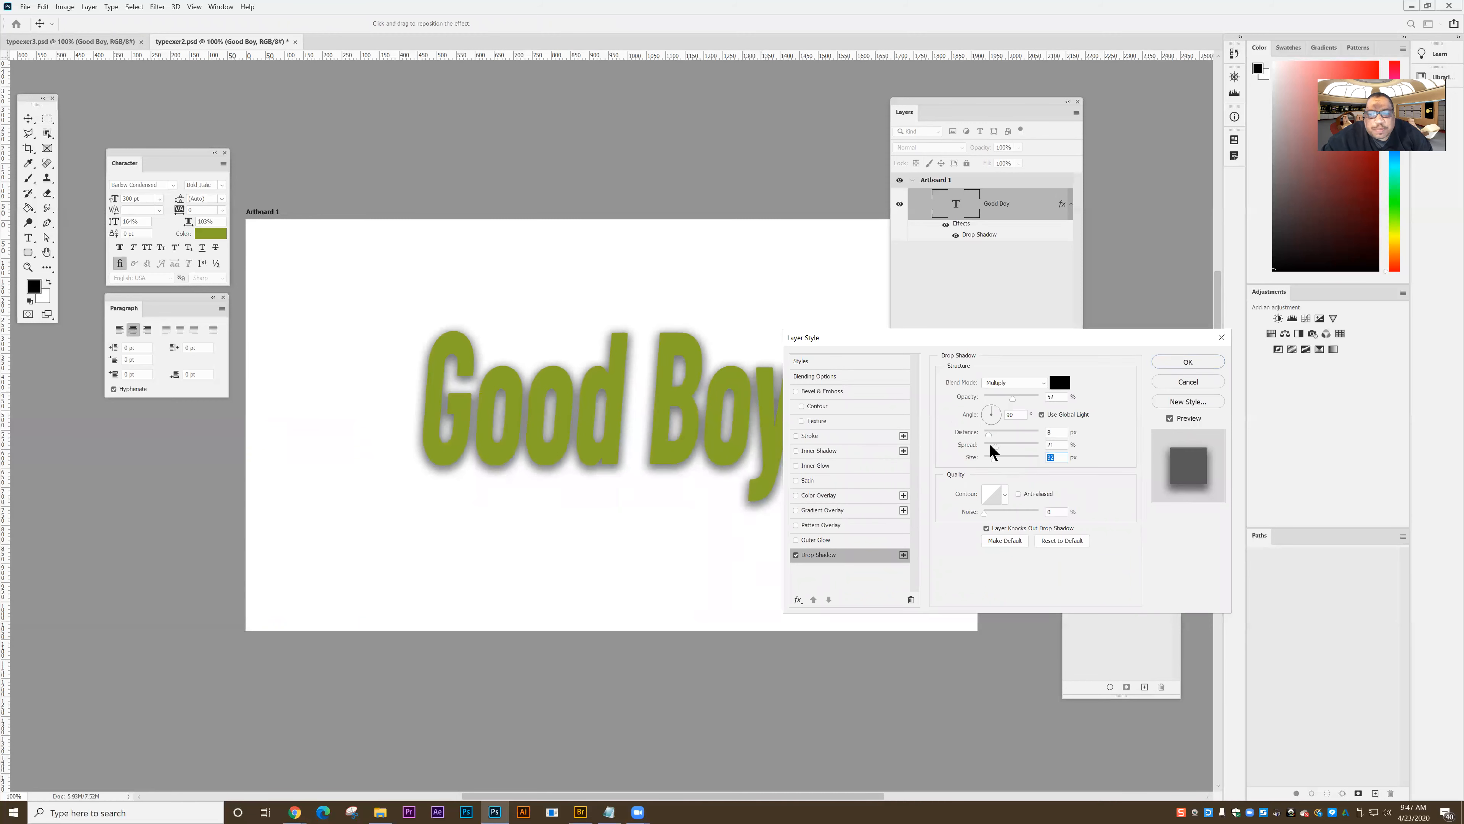
click(988, 443)
drag(987, 432, 990, 432)
click(988, 406)
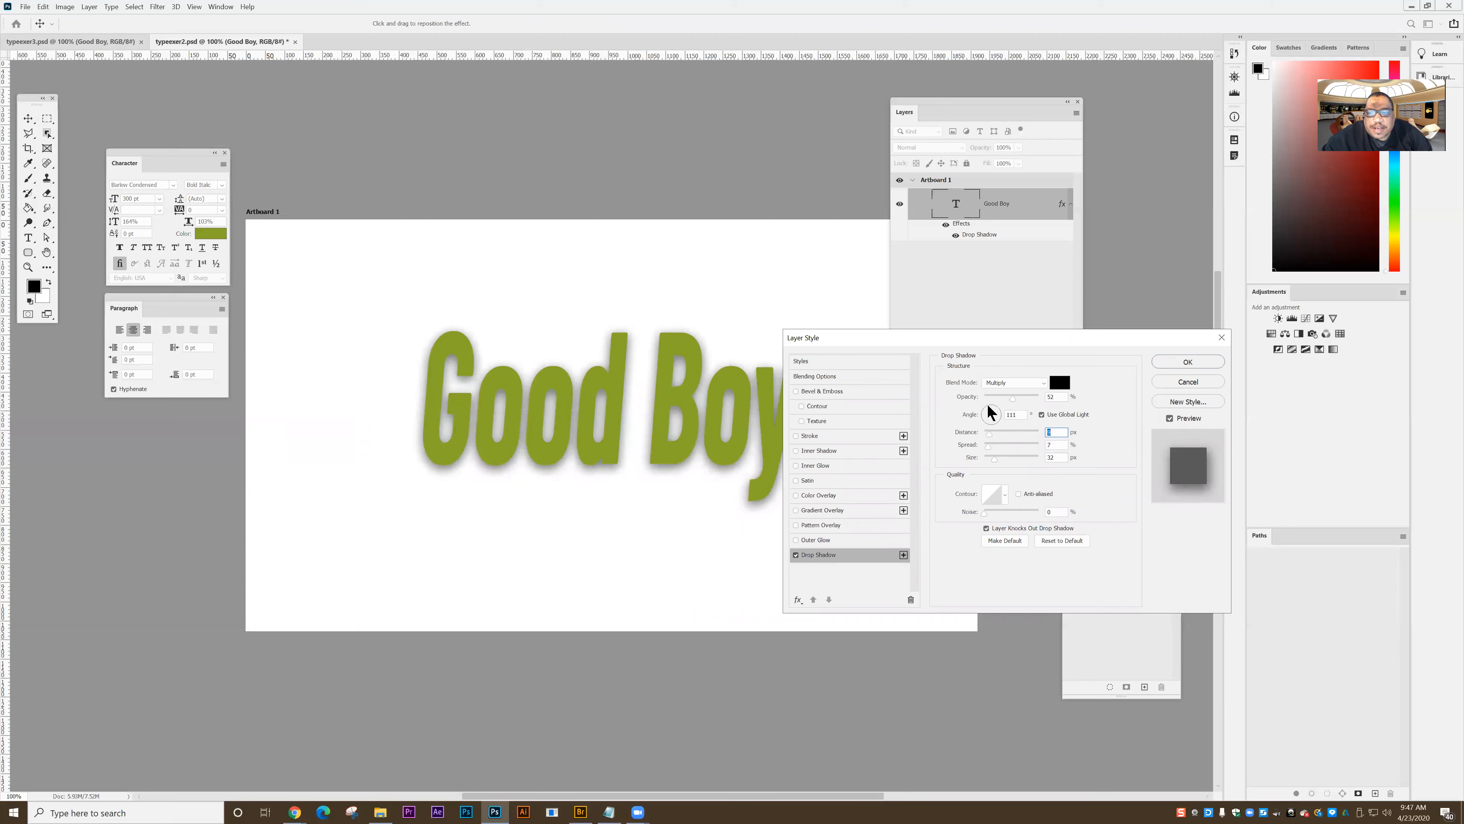
click(988, 402)
drag(993, 445, 989, 466)
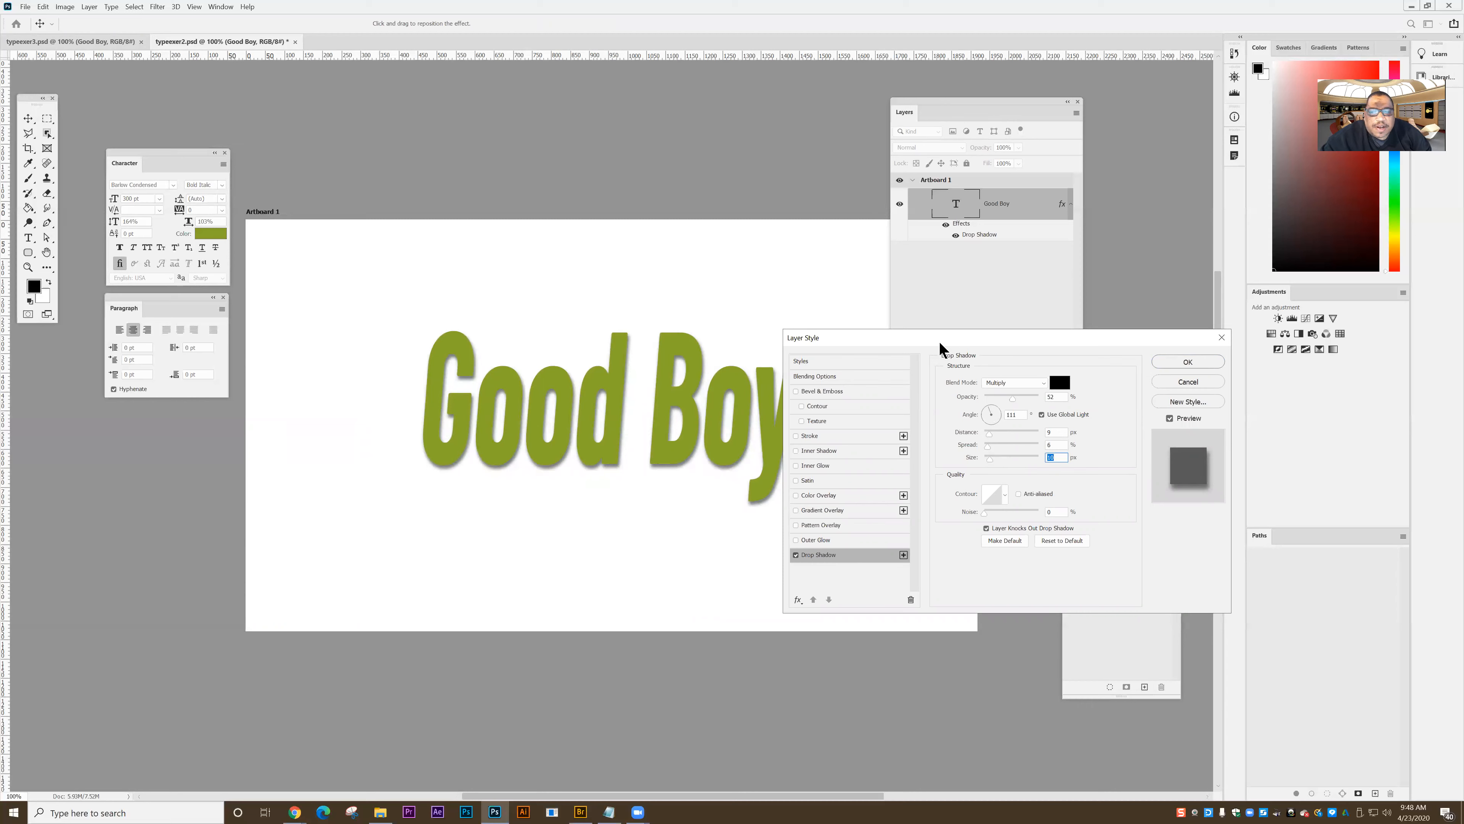
drag(940, 343, 986, 365)
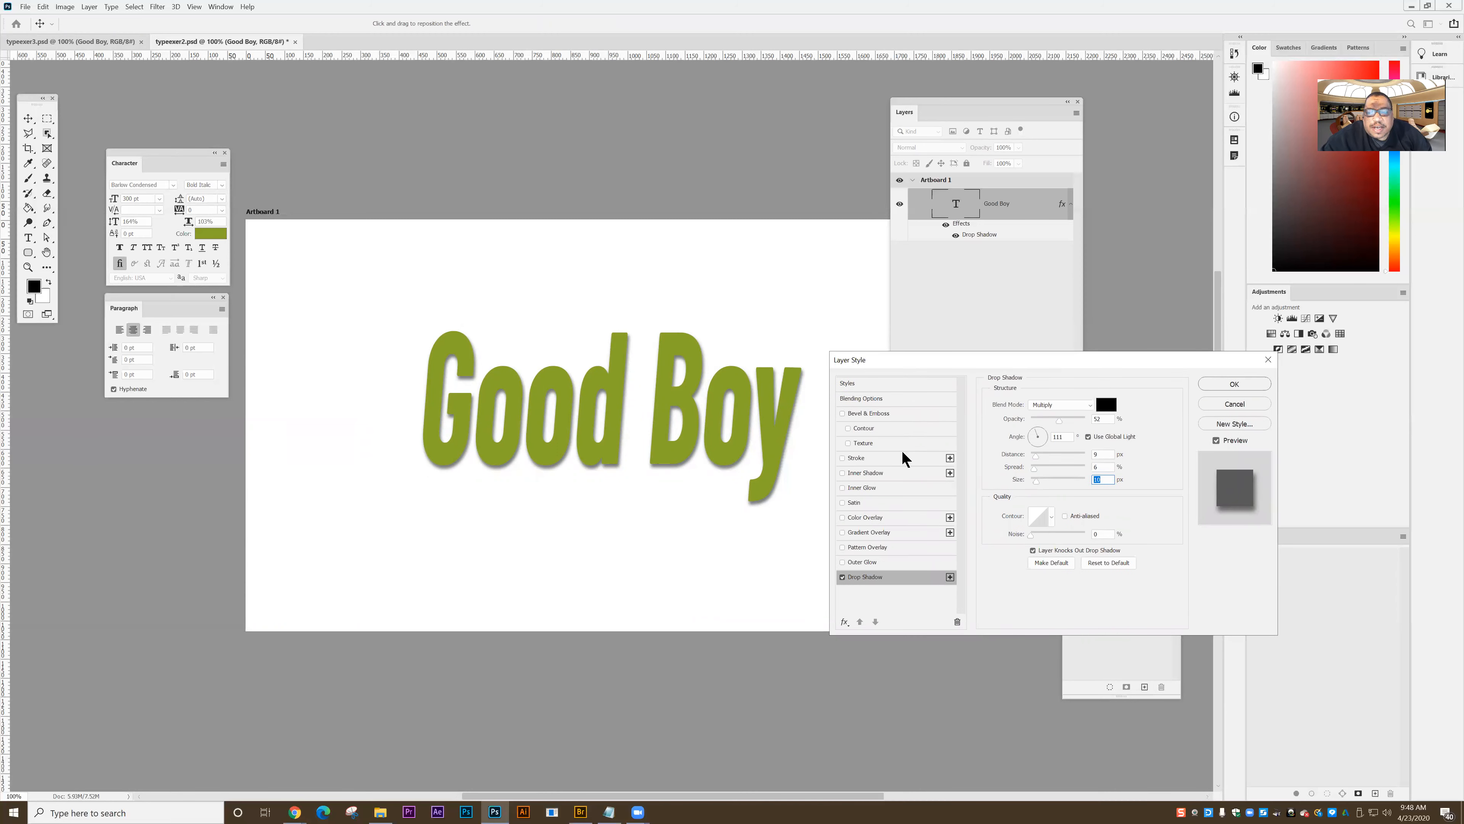
- Enable Bevel & Emboss on the text with depth 95% and size 18 px
click(876, 415)
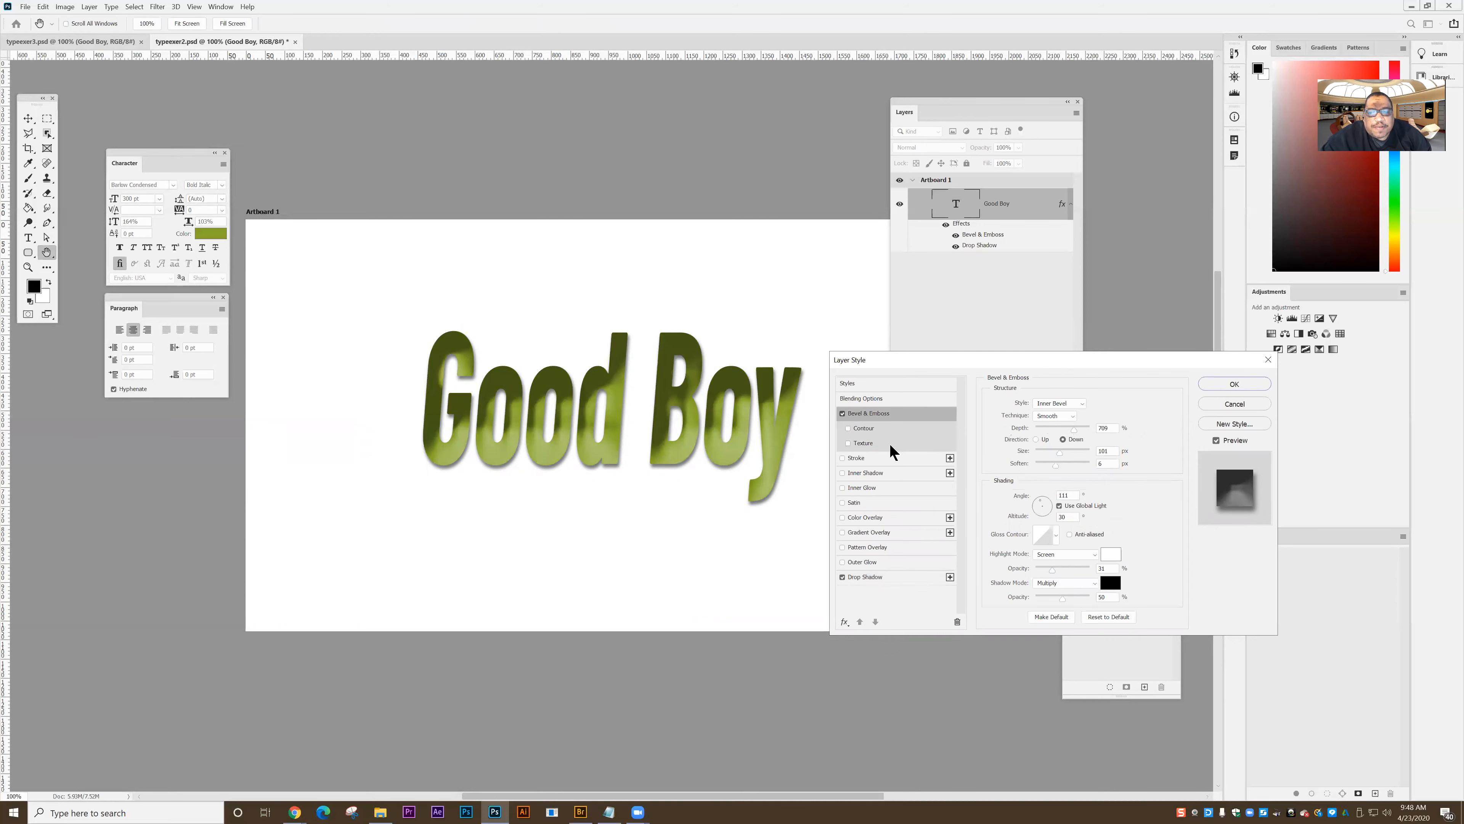
drag(1068, 426, 1040, 428)
click(1042, 450)
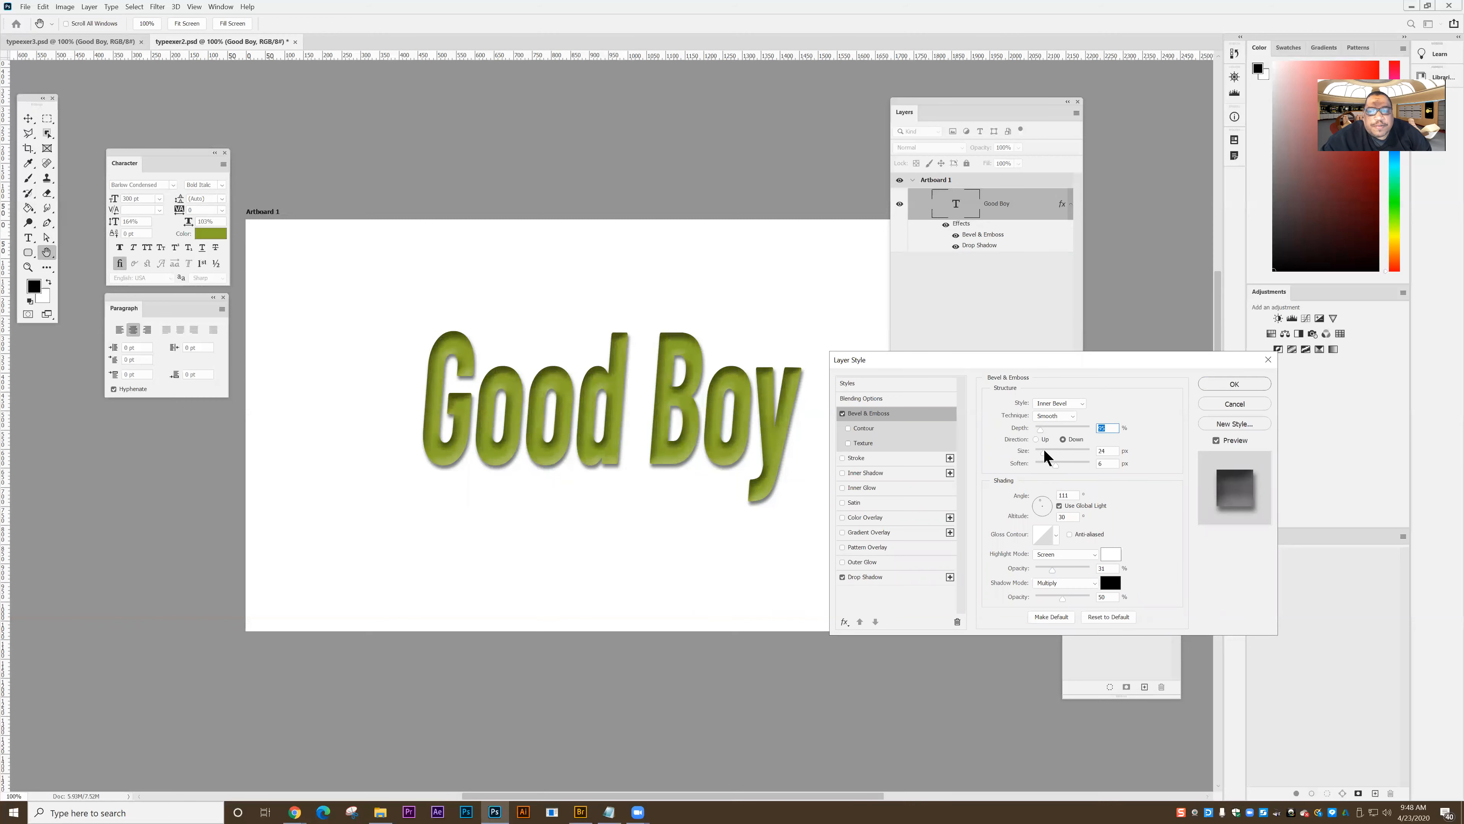
click(1042, 449)
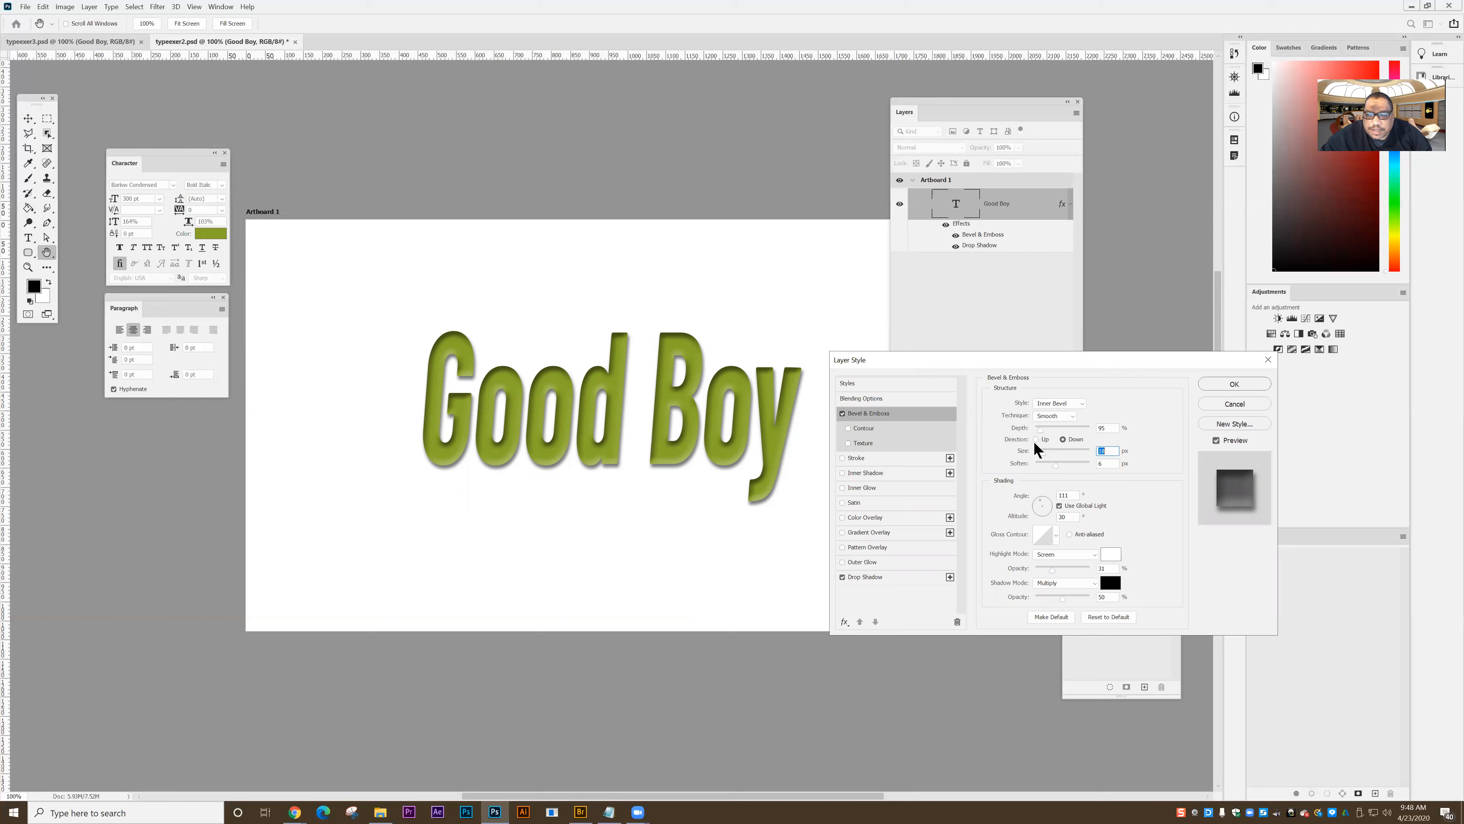
- Try the Outer Bevel, Emboss, Pillow Emboss and Stroke Emboss styles on the text and return to Inner Bevel
click(1047, 403)
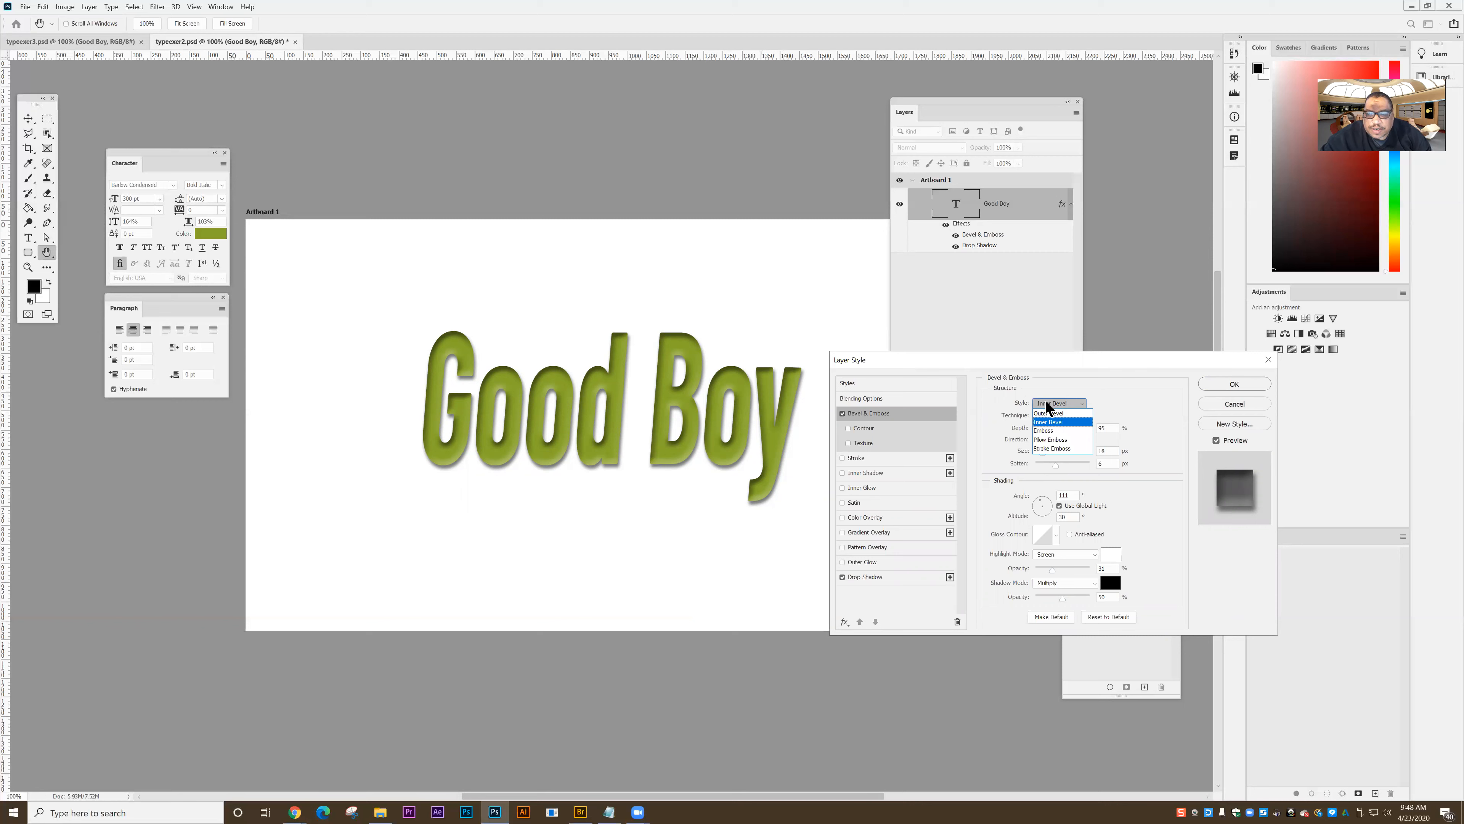
click(1048, 413)
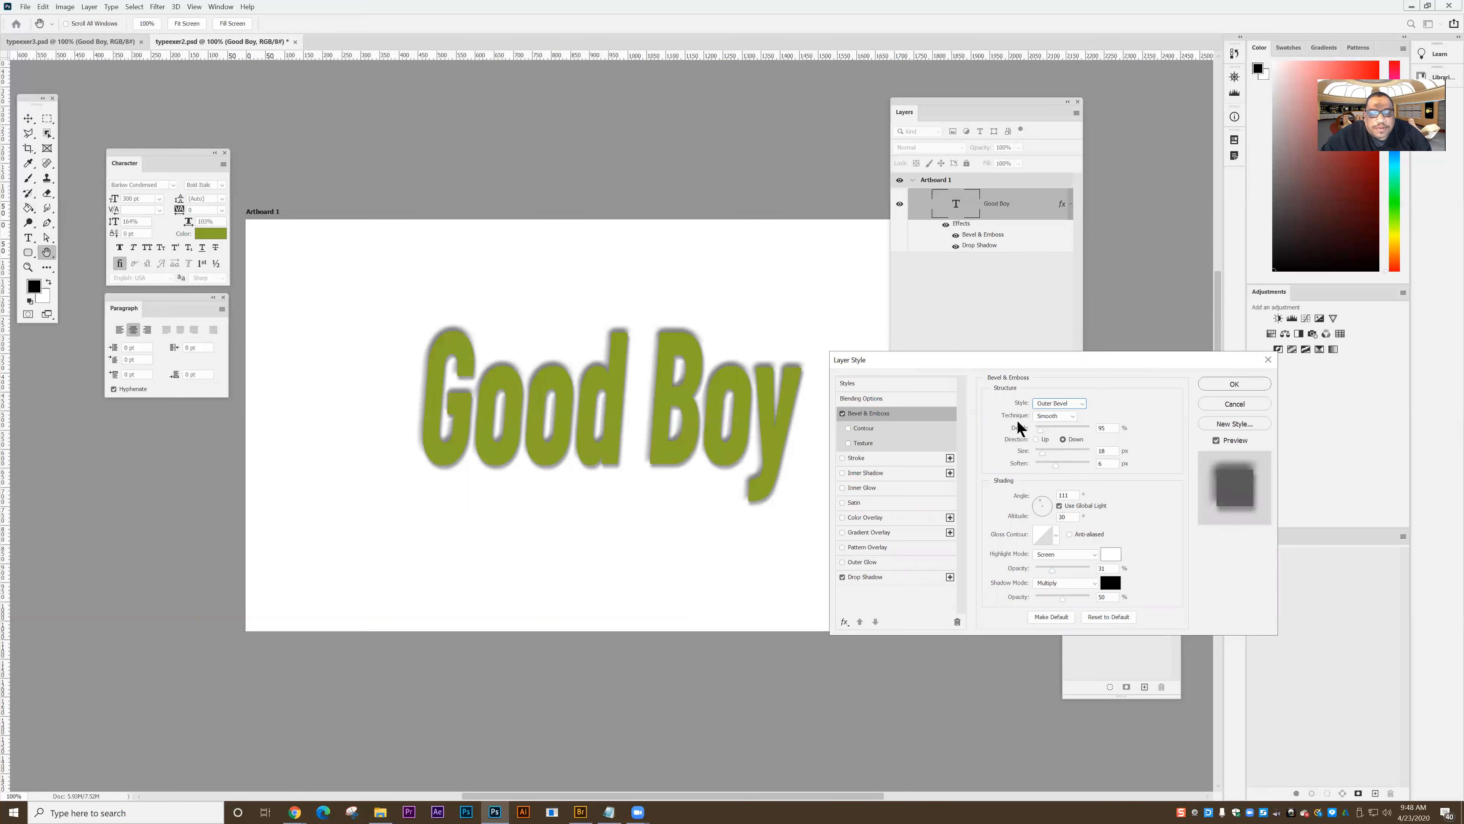
click(1042, 403)
click(1044, 422)
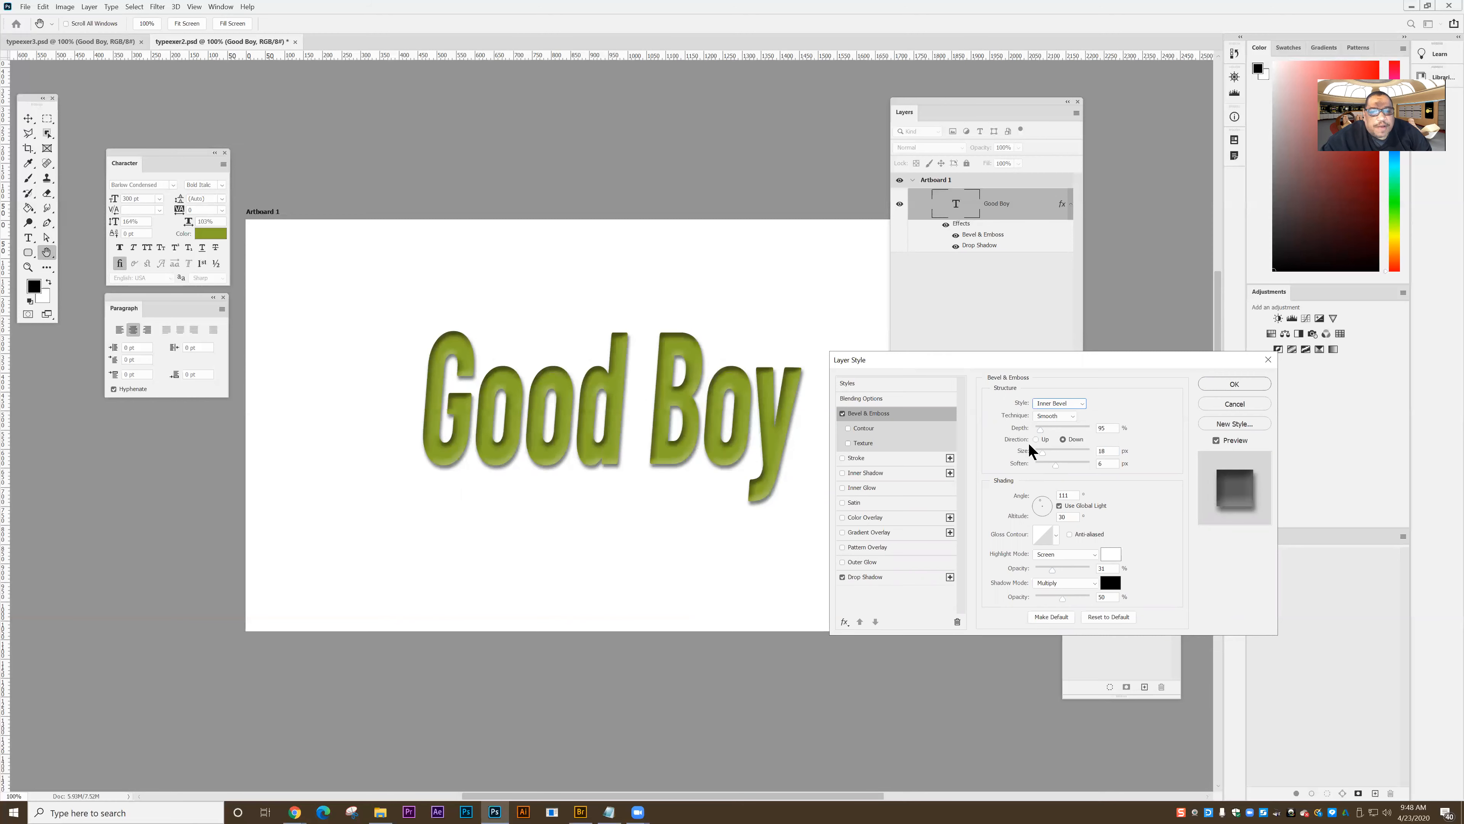
click(1049, 404)
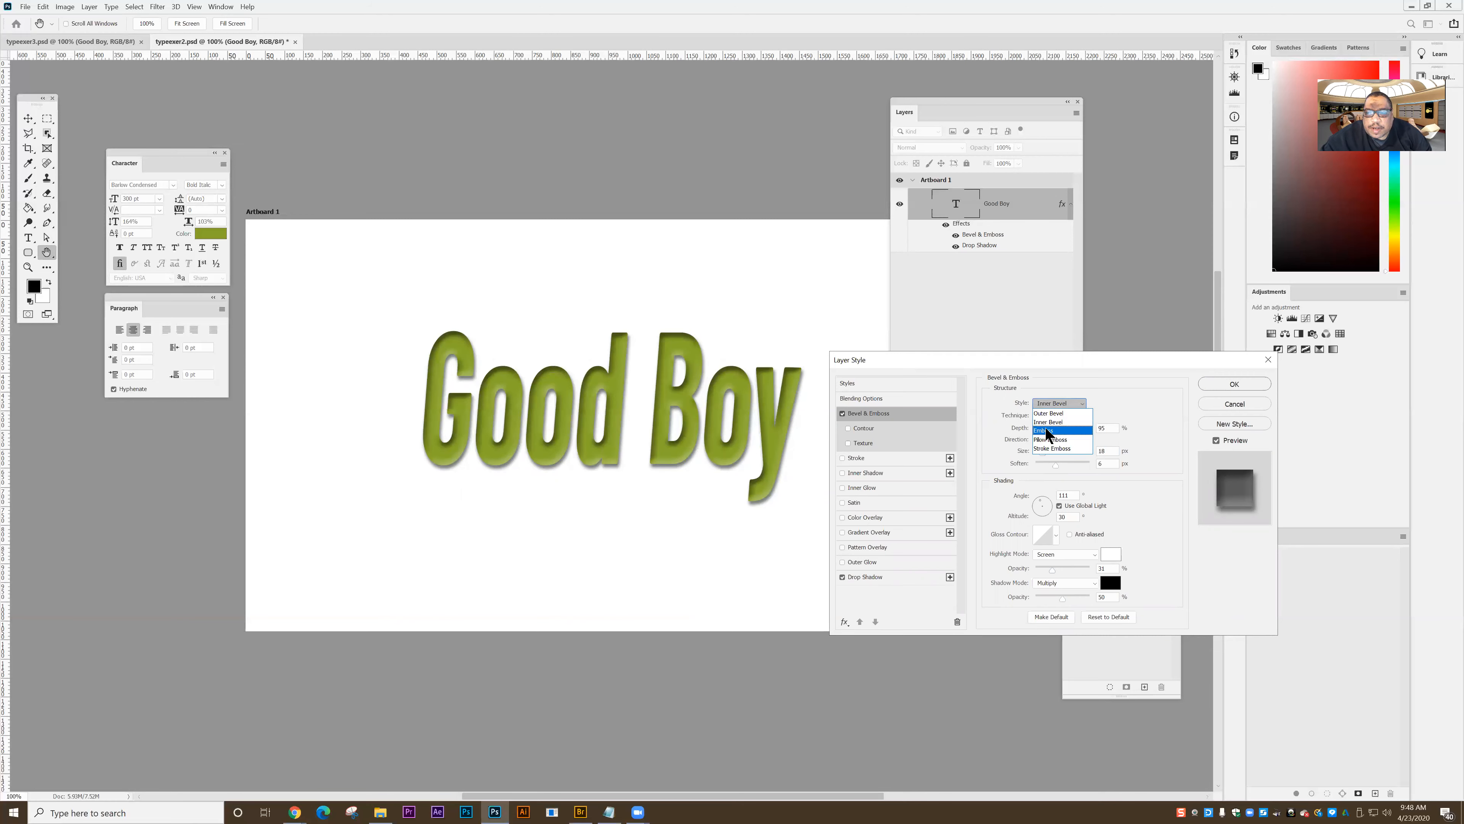
click(1043, 430)
click(1047, 405)
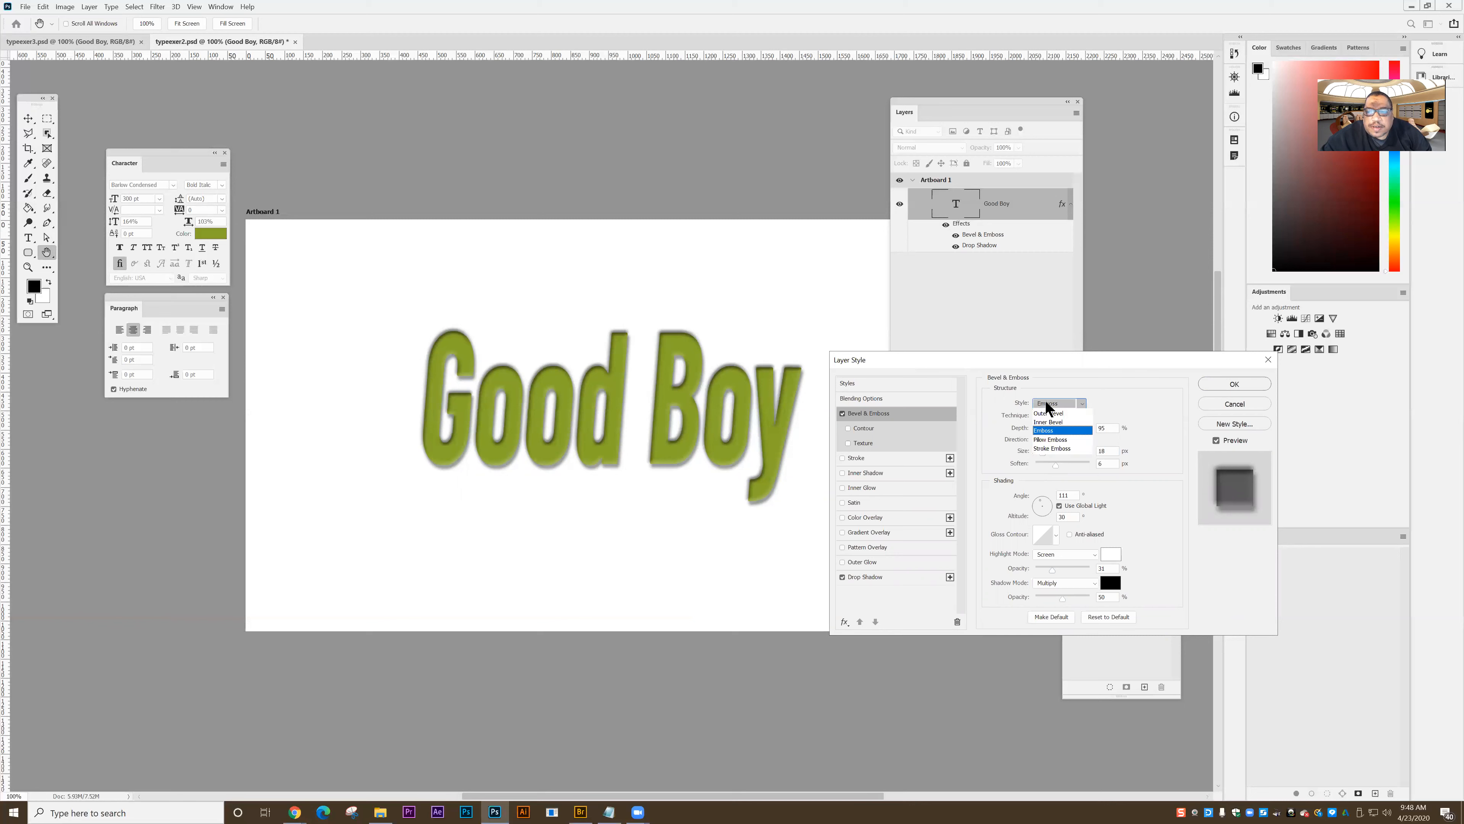
click(1050, 439)
click(1054, 407)
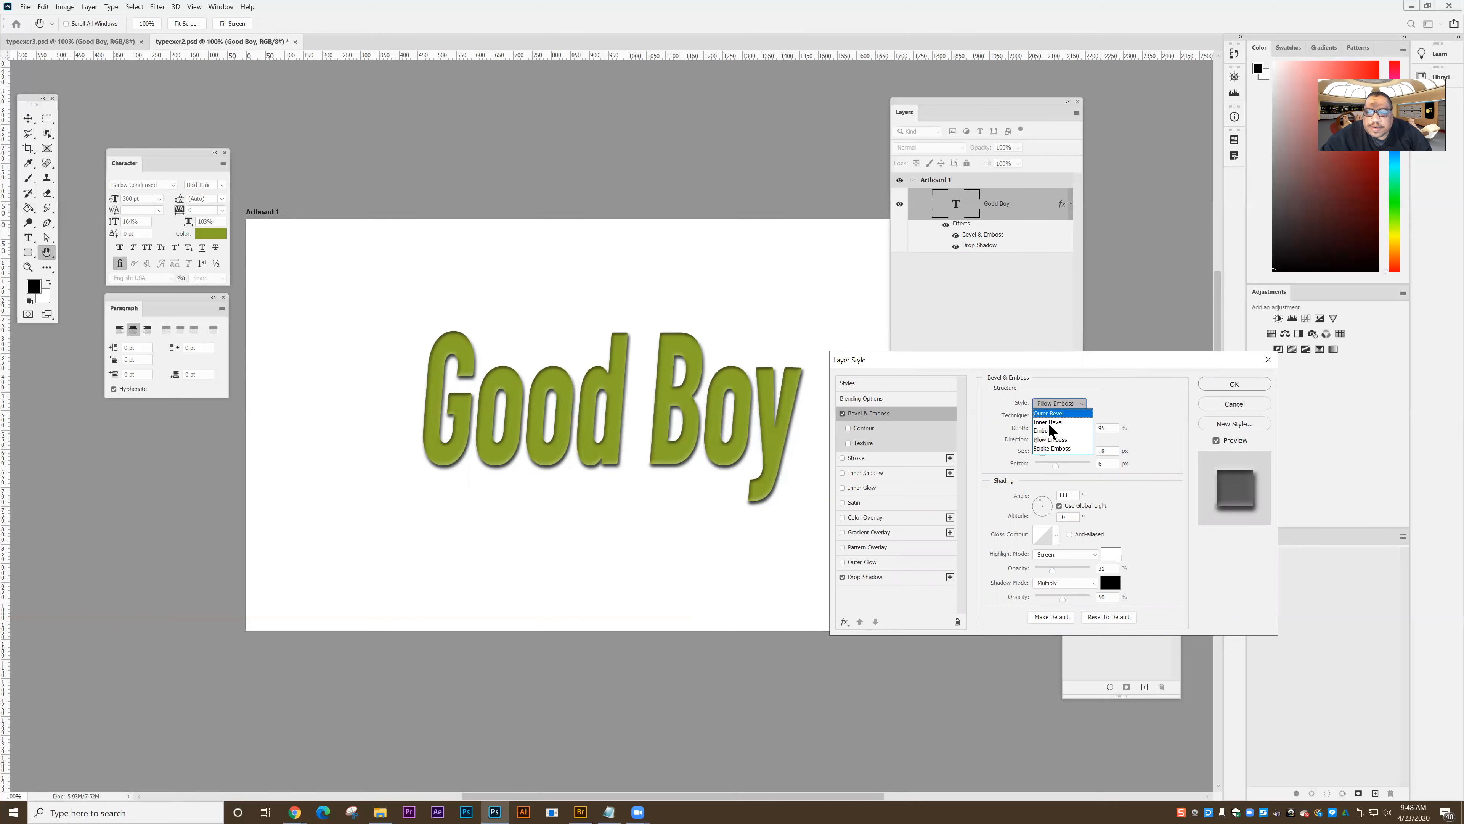
click(1045, 448)
click(1049, 404)
click(1045, 421)
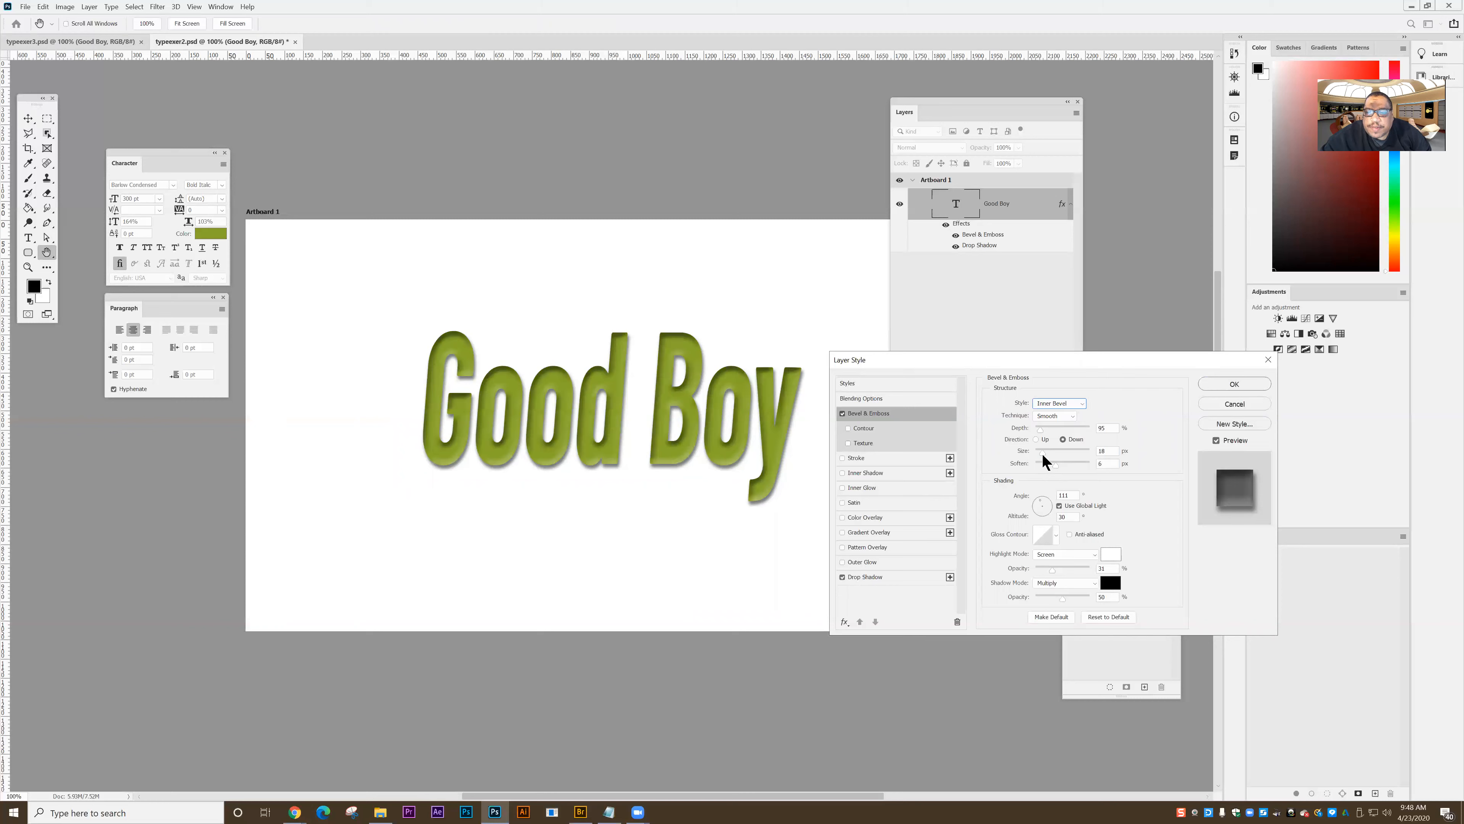
- Set the bevel's size to 16 px and soften to 4 px, compare the chisel techniques, and choose Chisel Hard
drag(1041, 450, 1048, 462)
click(1055, 416)
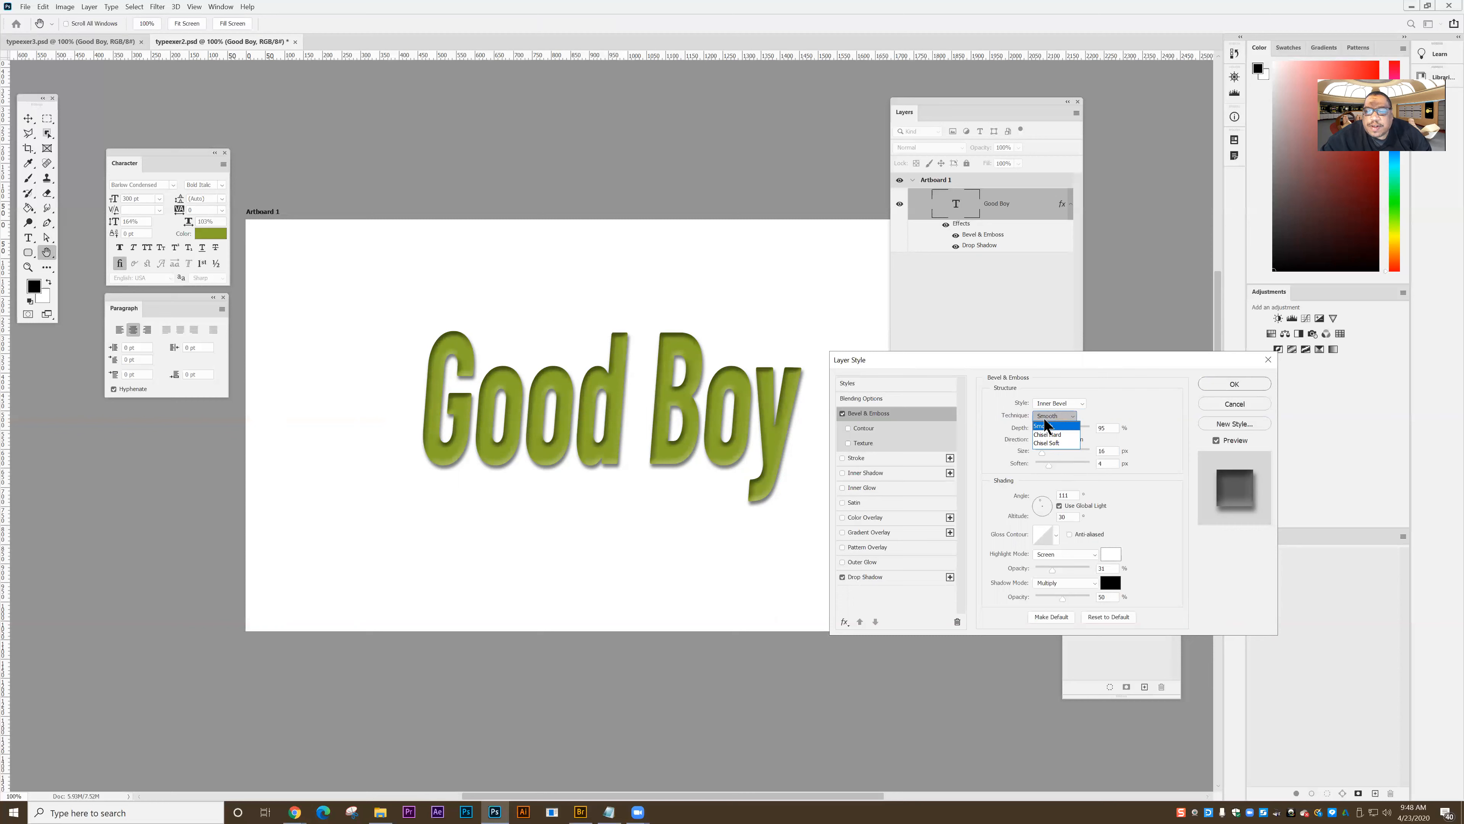
click(1042, 432)
click(1043, 417)
click(1041, 442)
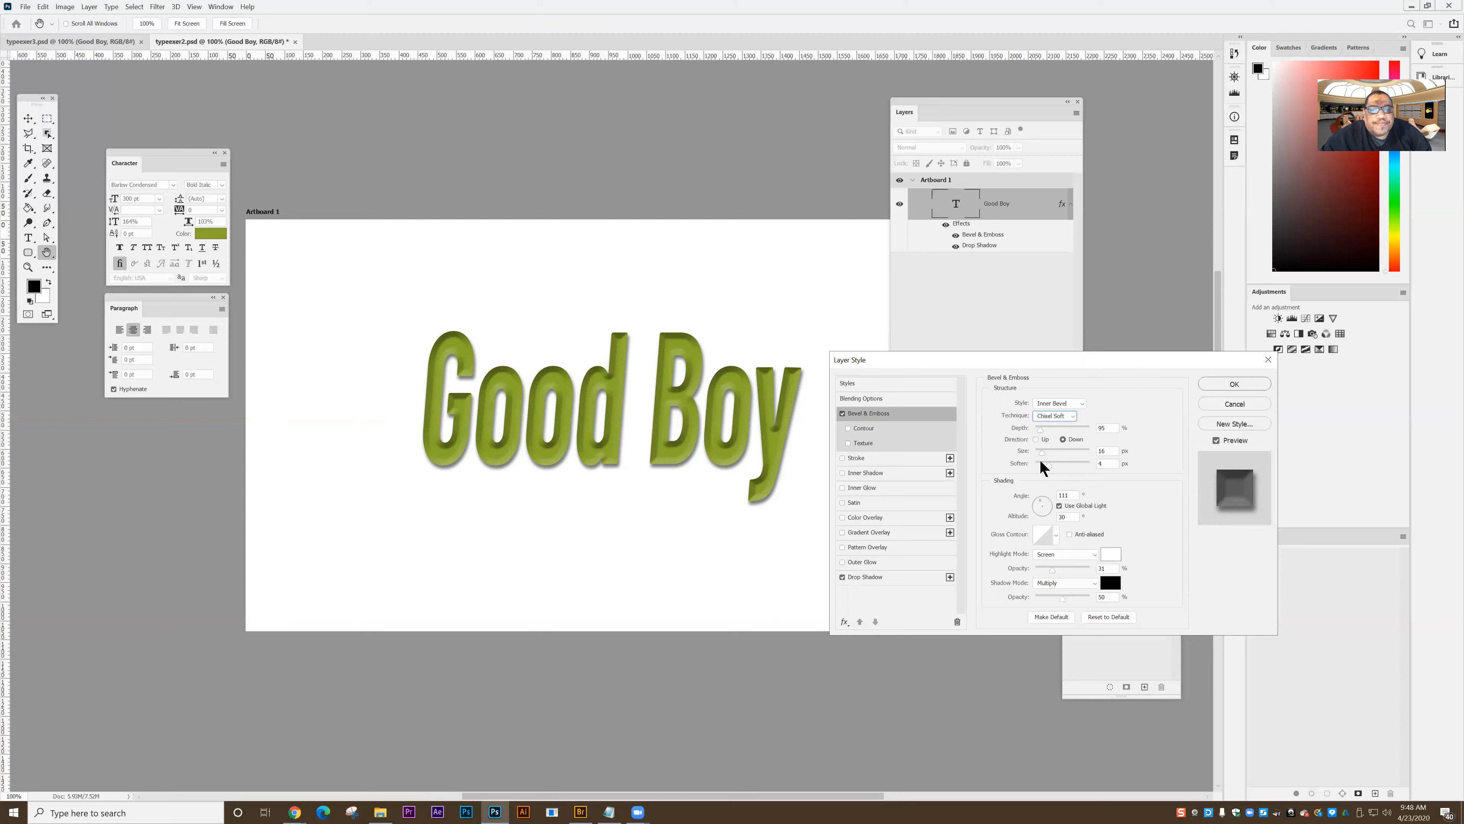
click(1045, 416)
click(1046, 434)
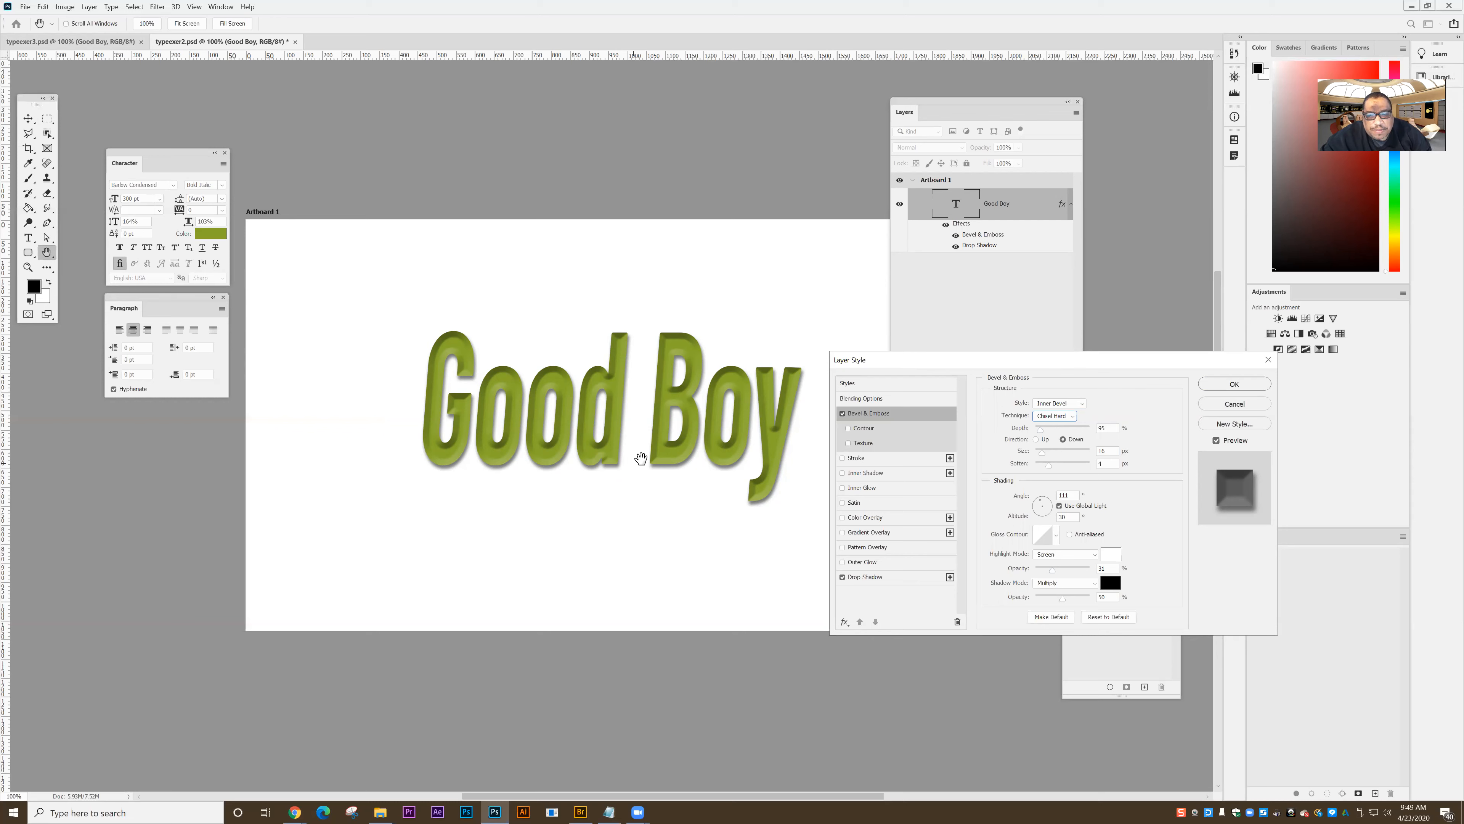
- Apply the layer effects and save the document as a new Photoshop file named typeexer4.psd in Documents
click(1223, 381)
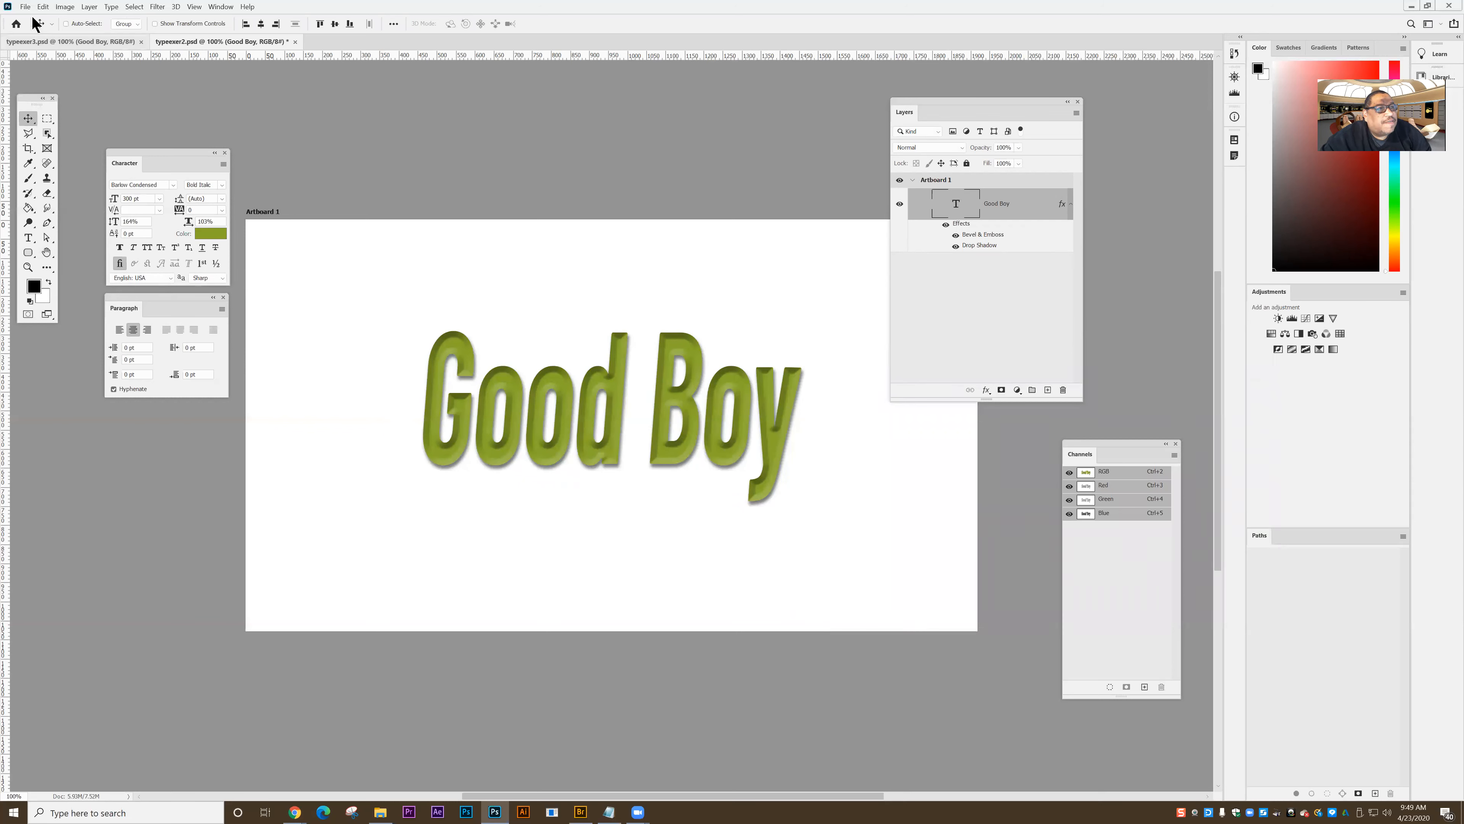
click(25, 6)
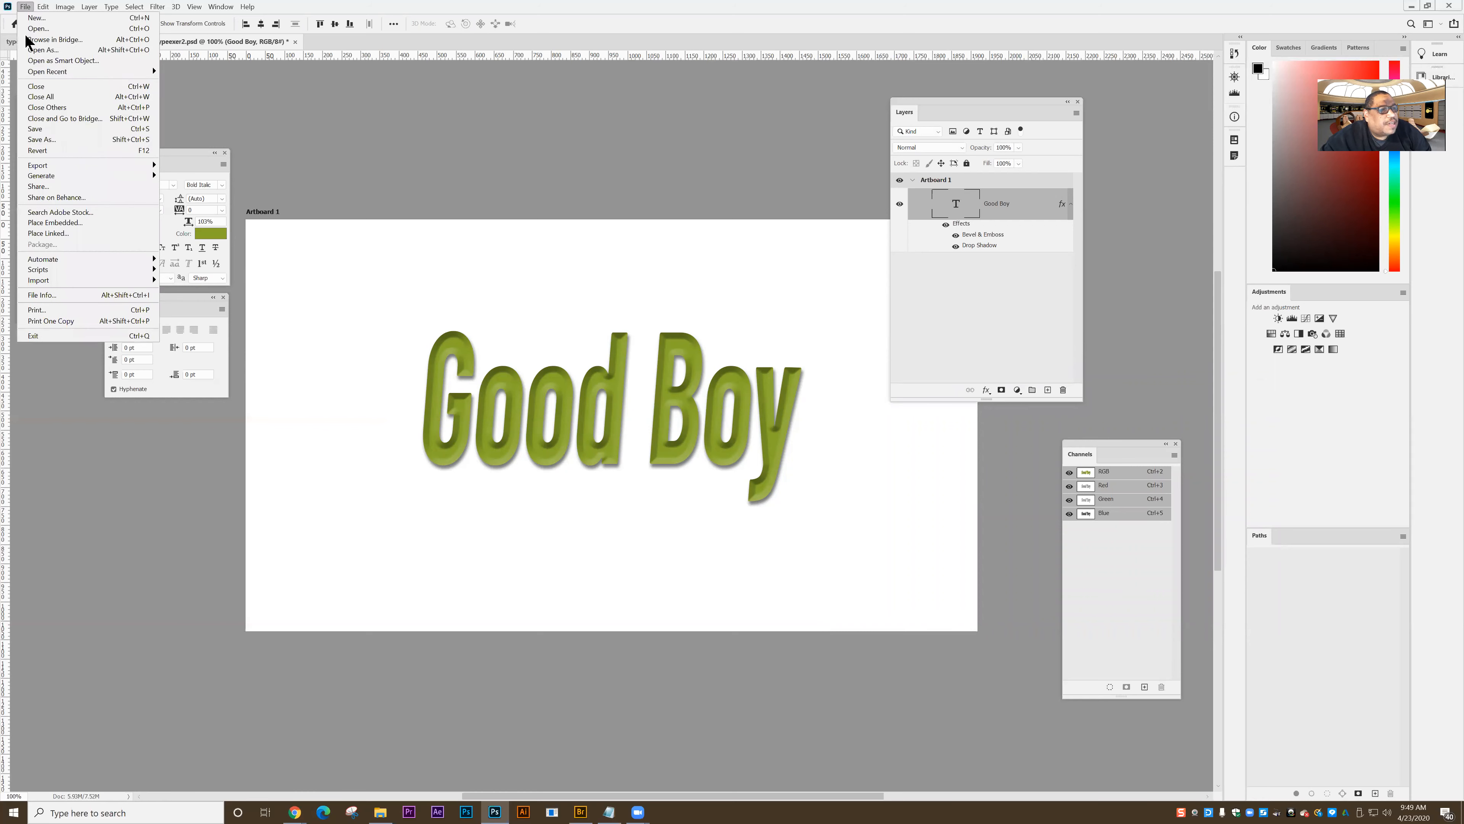
click(42, 139)
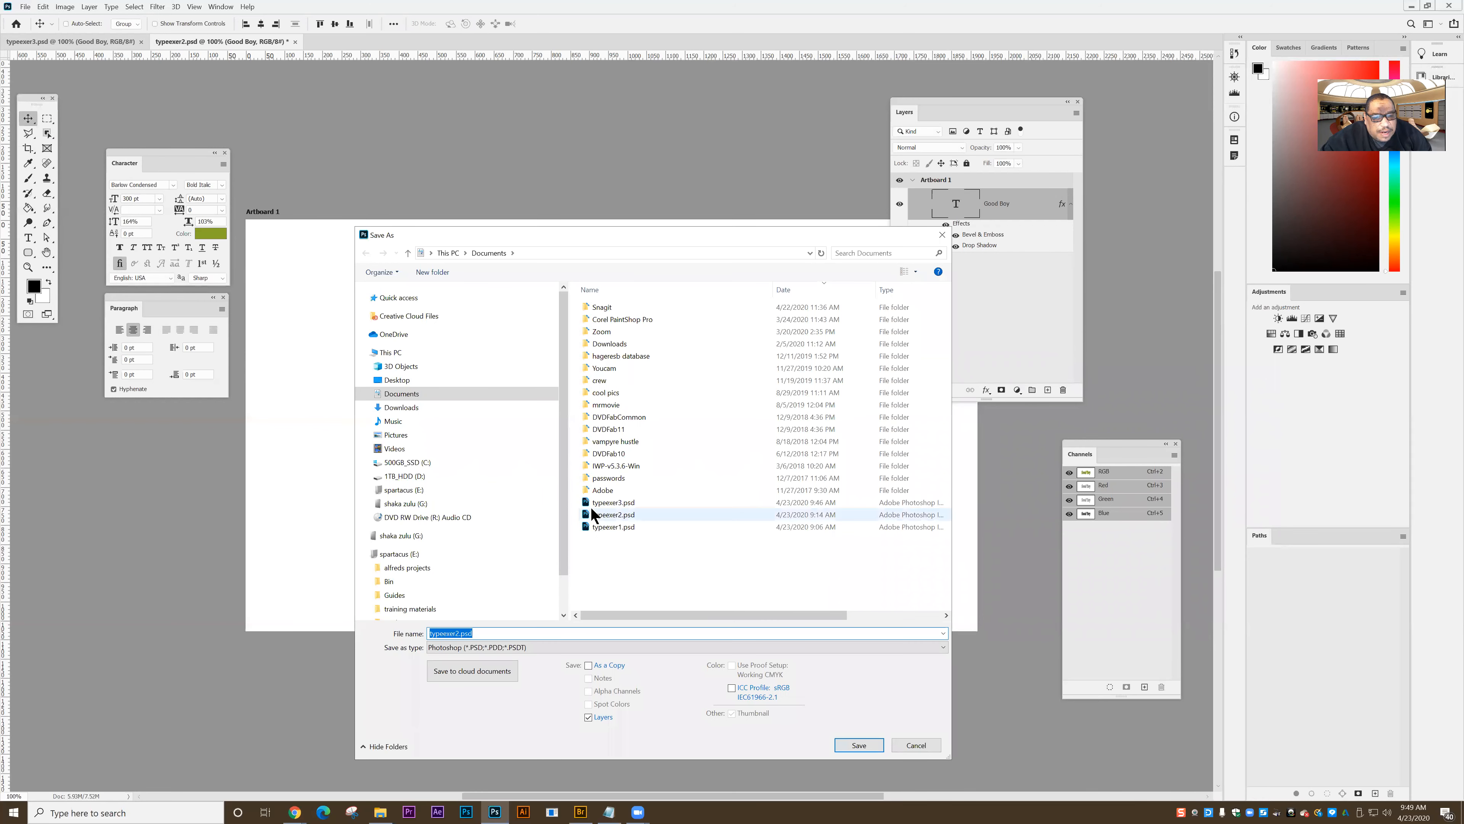
click(597, 502)
click(447, 632)
double_click(449, 634)
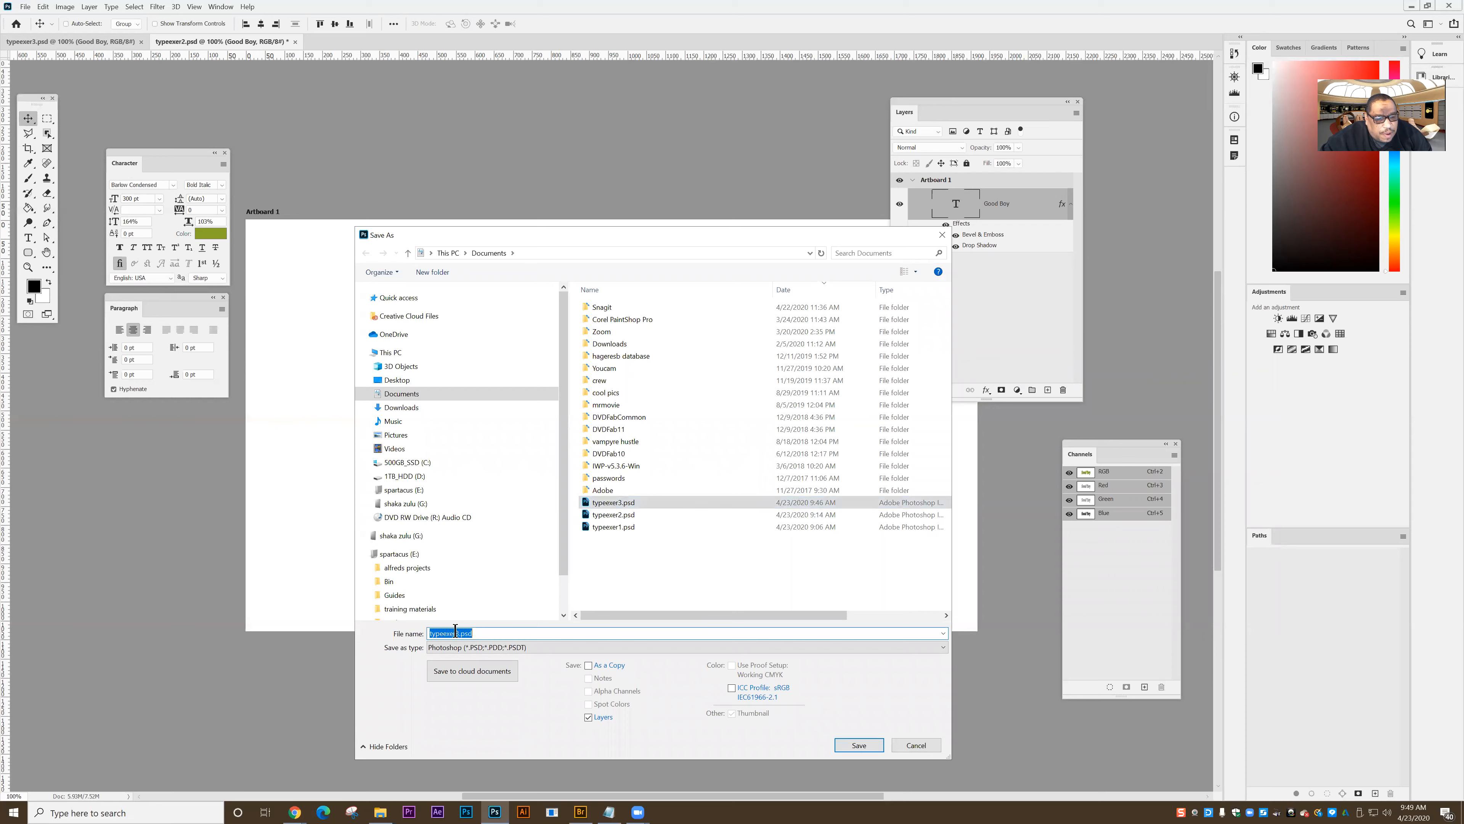
click(454, 634)
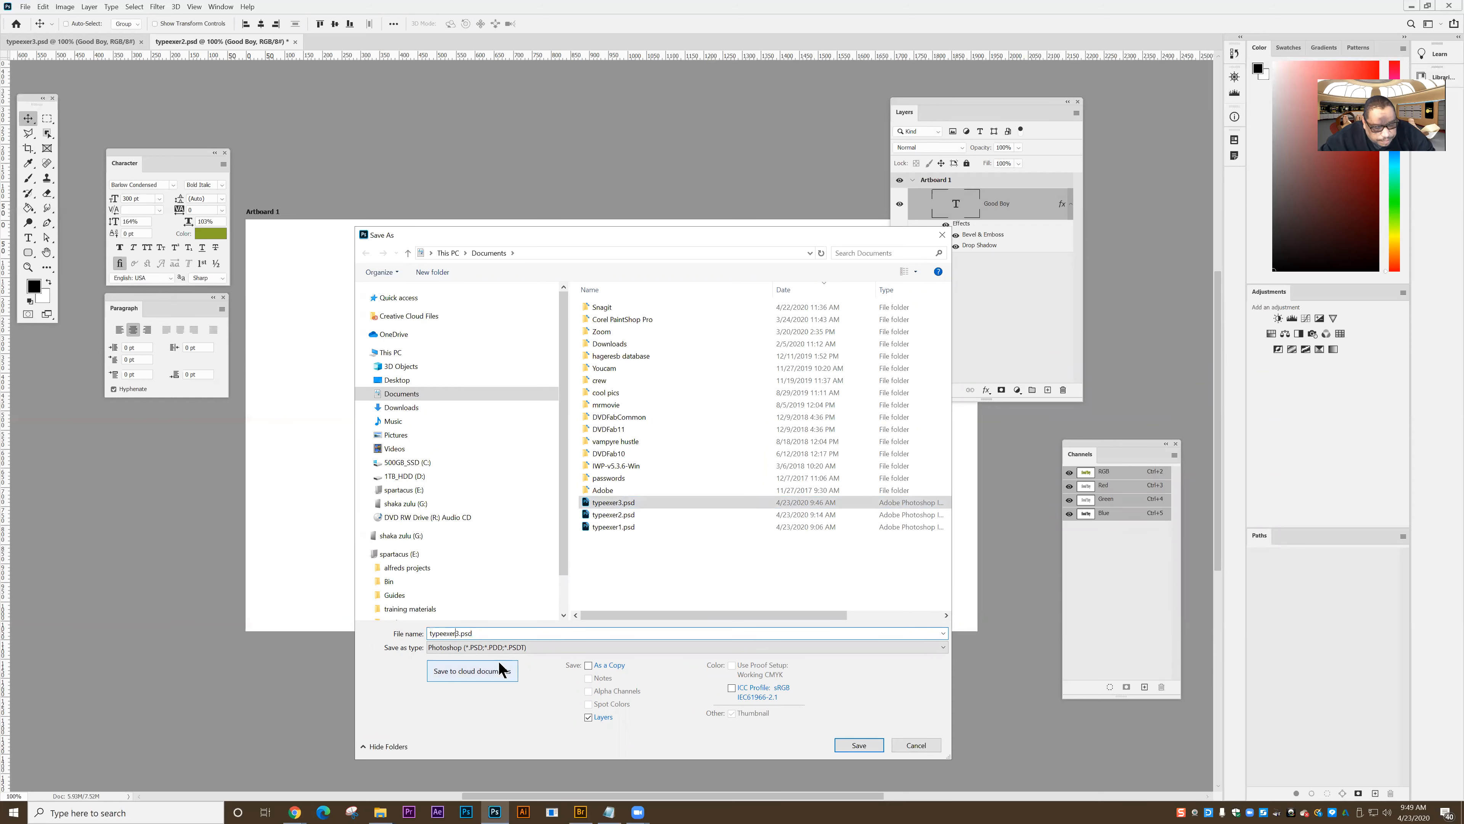
key(BackSpace)
text(4)
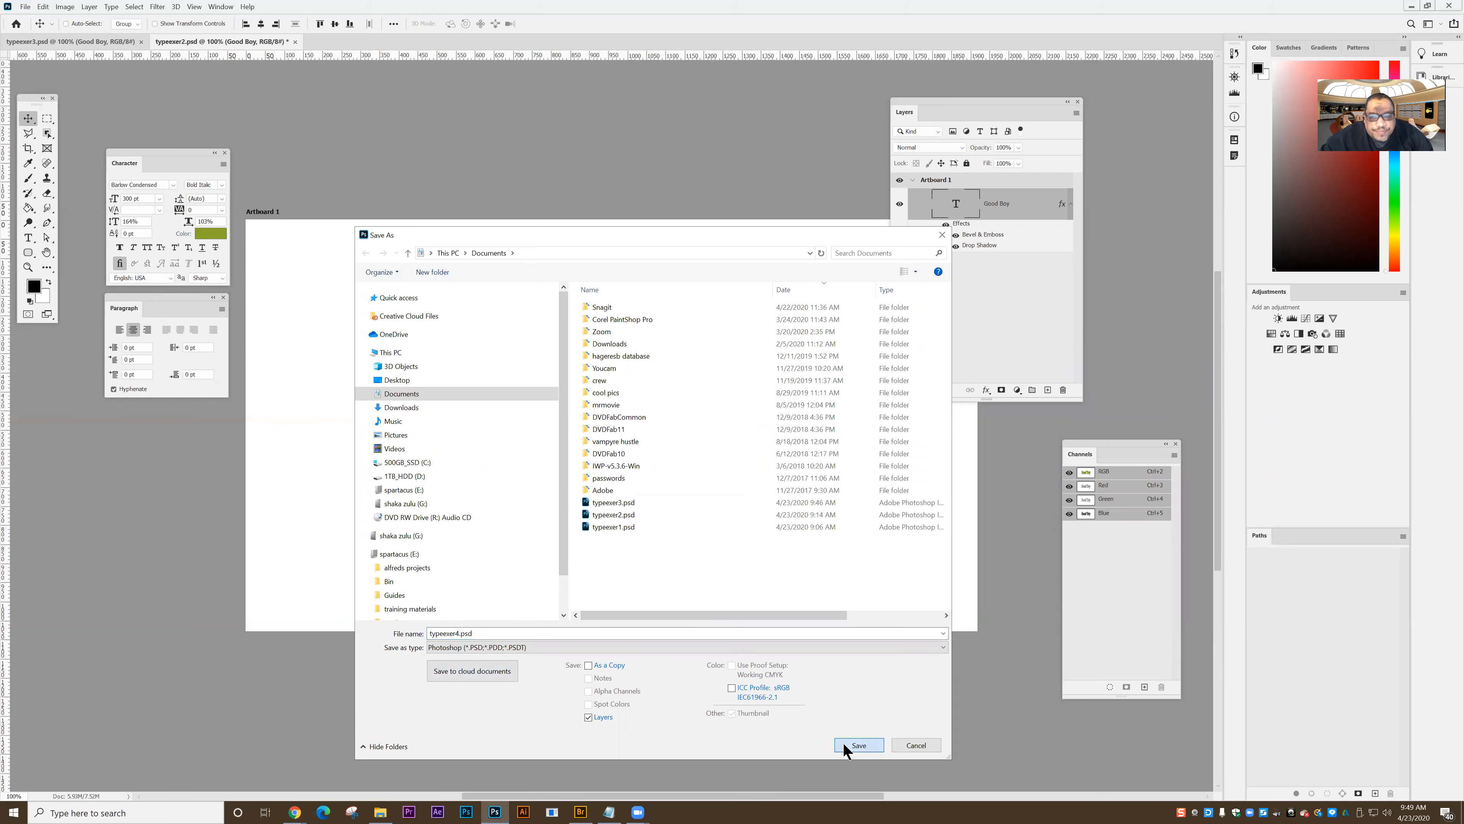
click(856, 745)
key(Return)
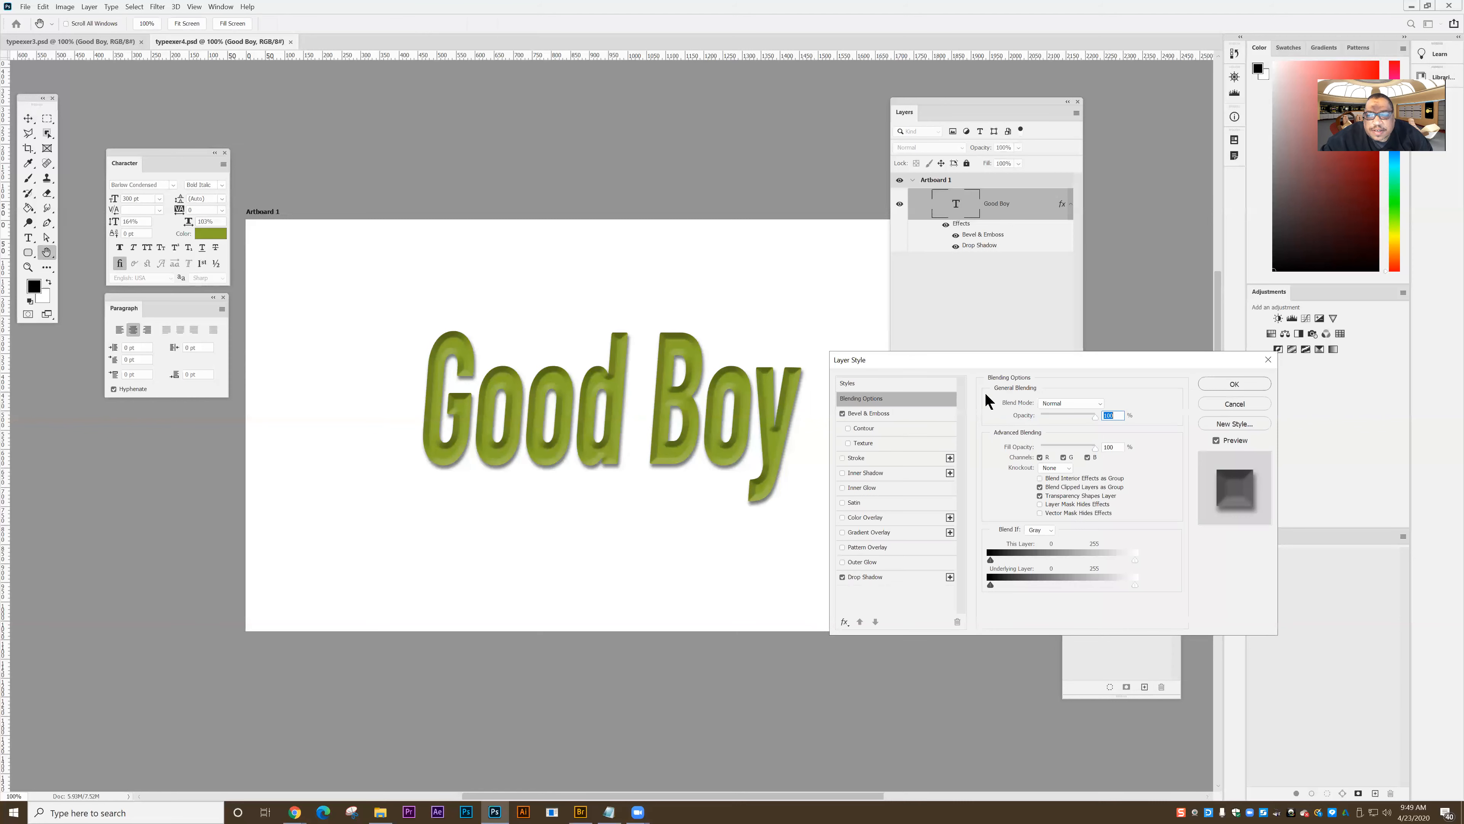
- Toggle the Bevel & Emboss and Drop Shadow effects off and on to check their contribution to the text
click(1225, 404)
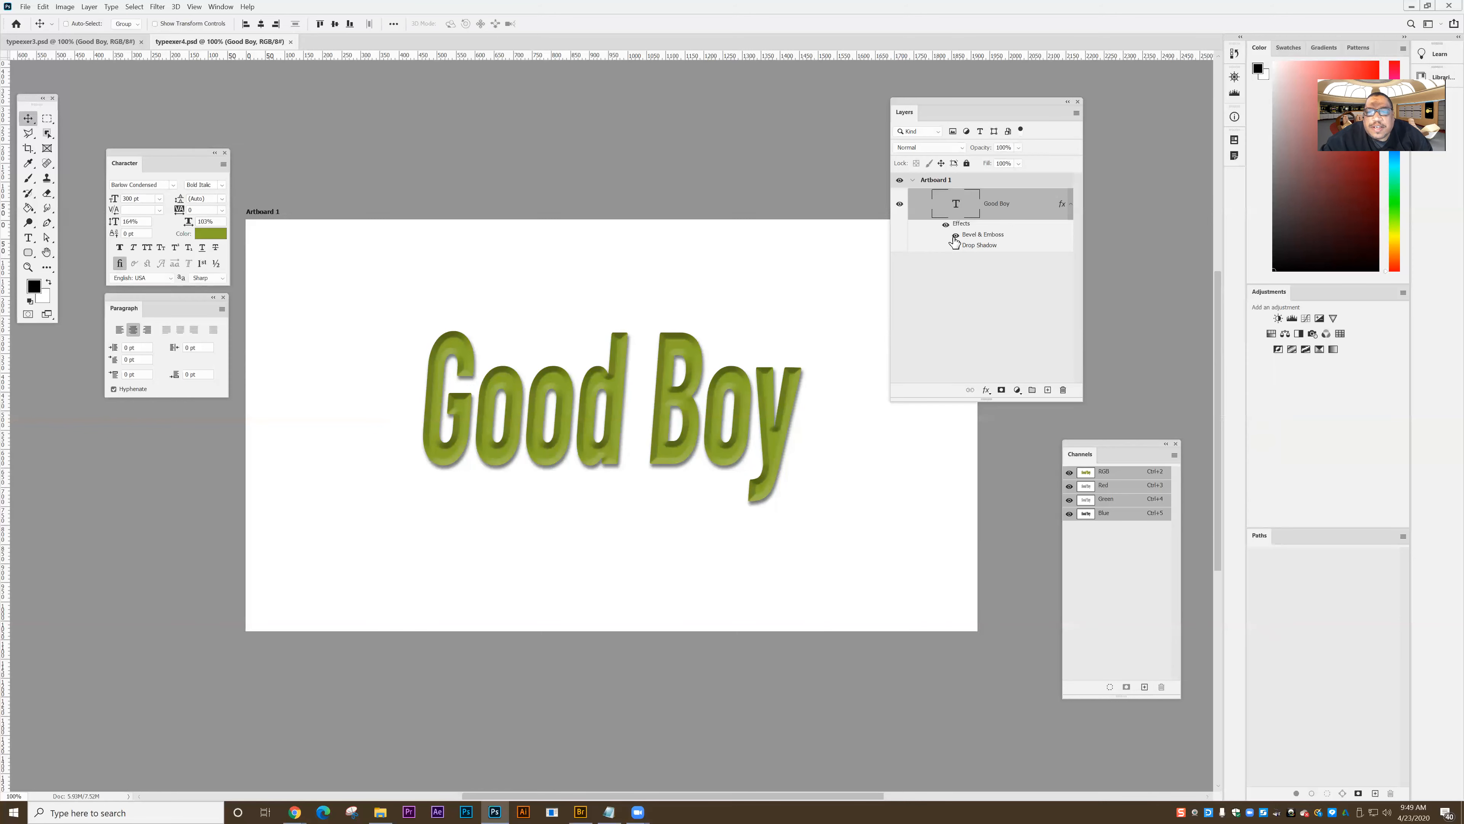
drag(956, 235, 955, 245)
click(955, 246)
click(956, 247)
double_click(961, 224)
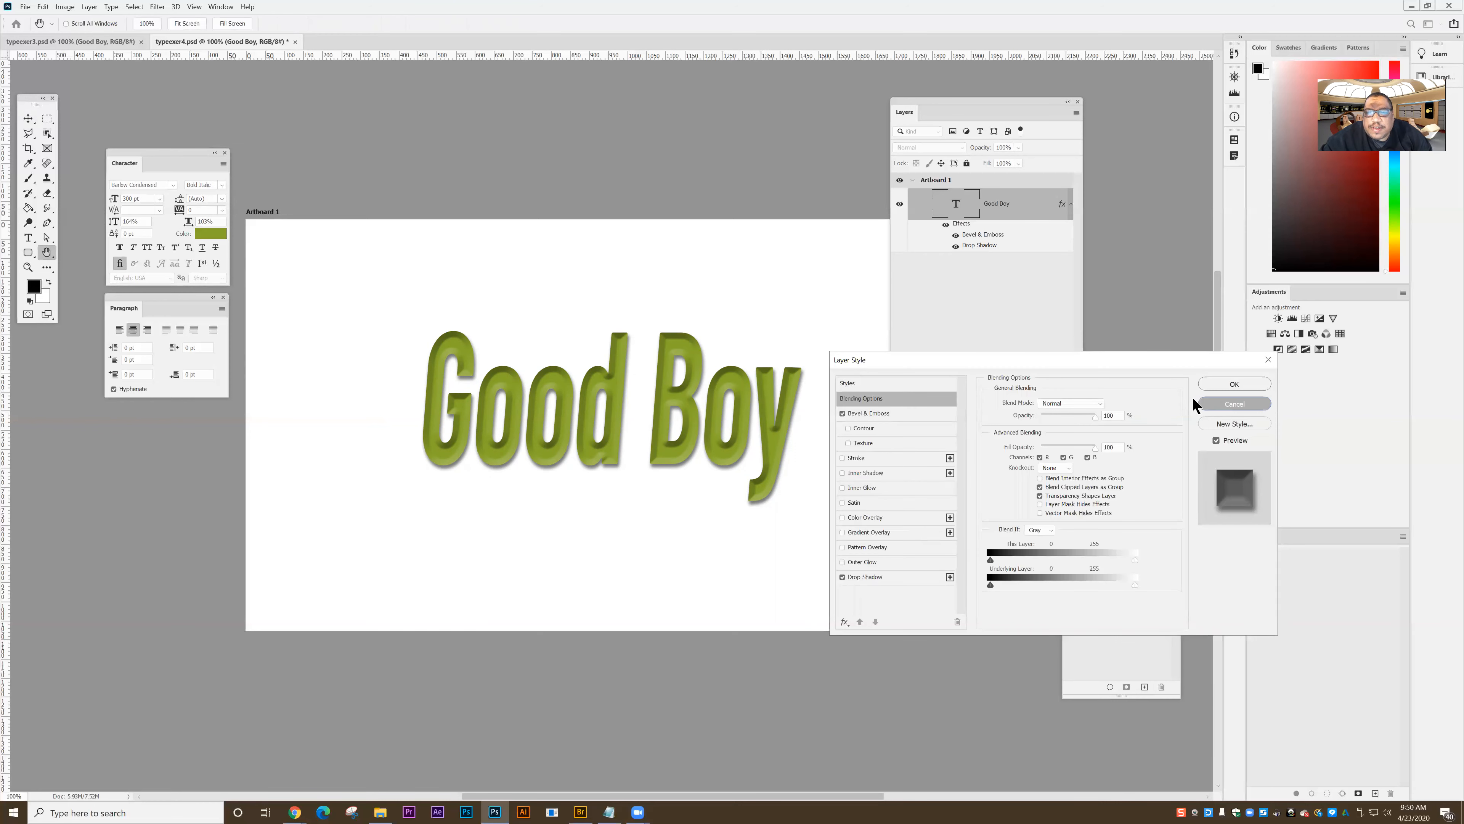
click(1234, 384)
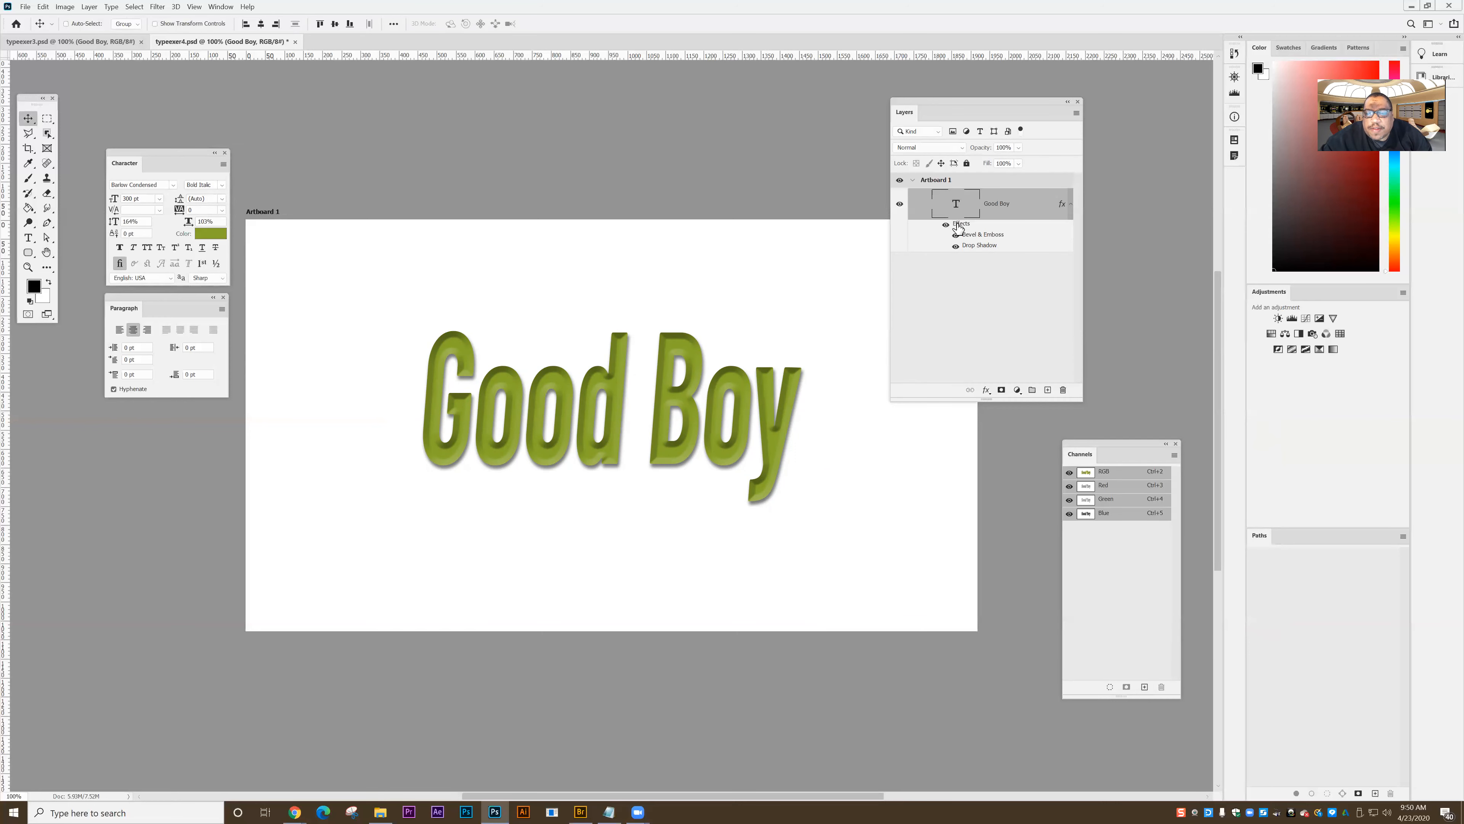
- Delete all existing effects from the Good Boy text layer and add a Stroke effect with a size of 21 px
drag(958, 226, 1064, 391)
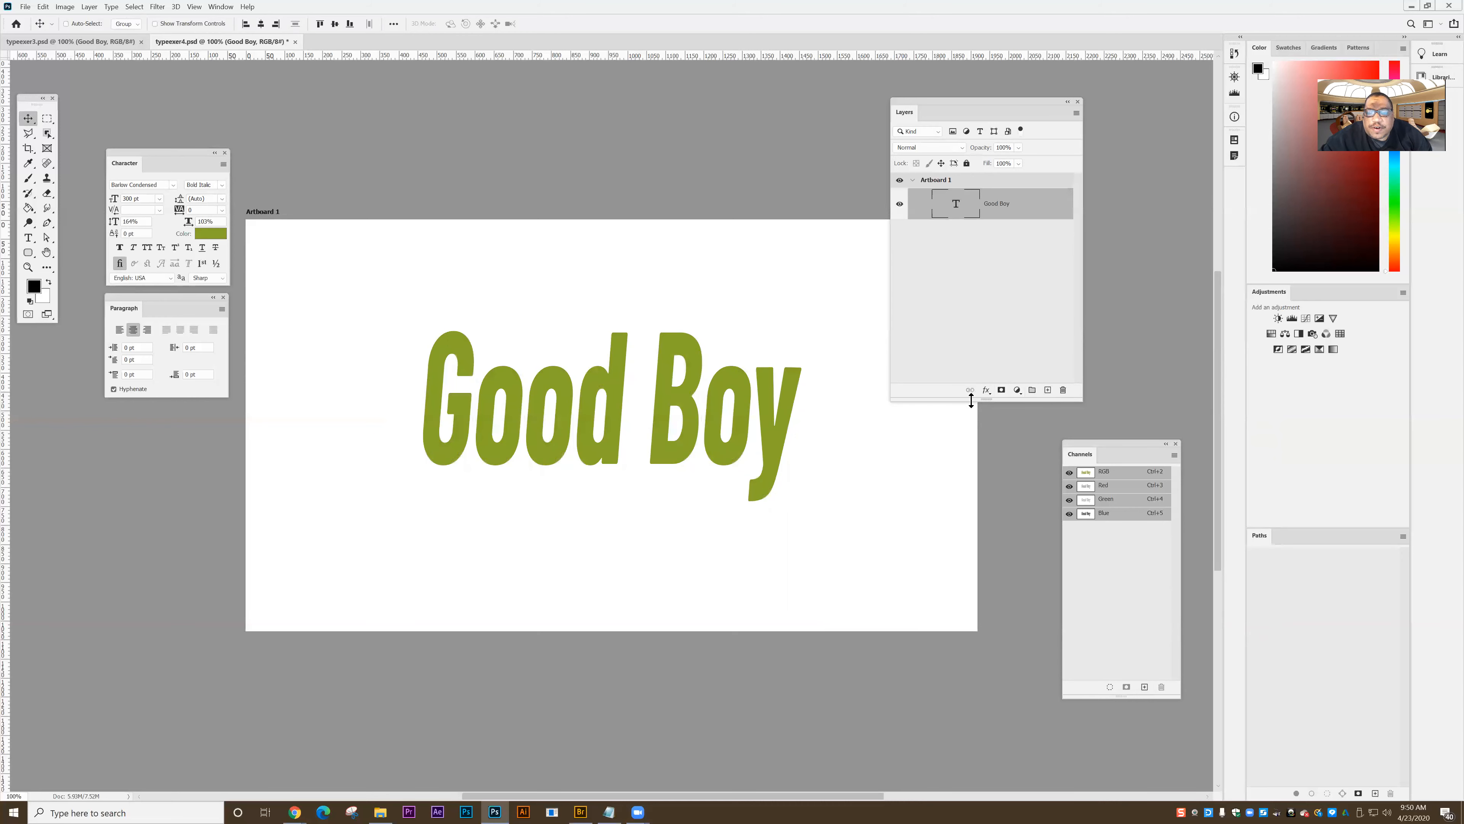
click(985, 390)
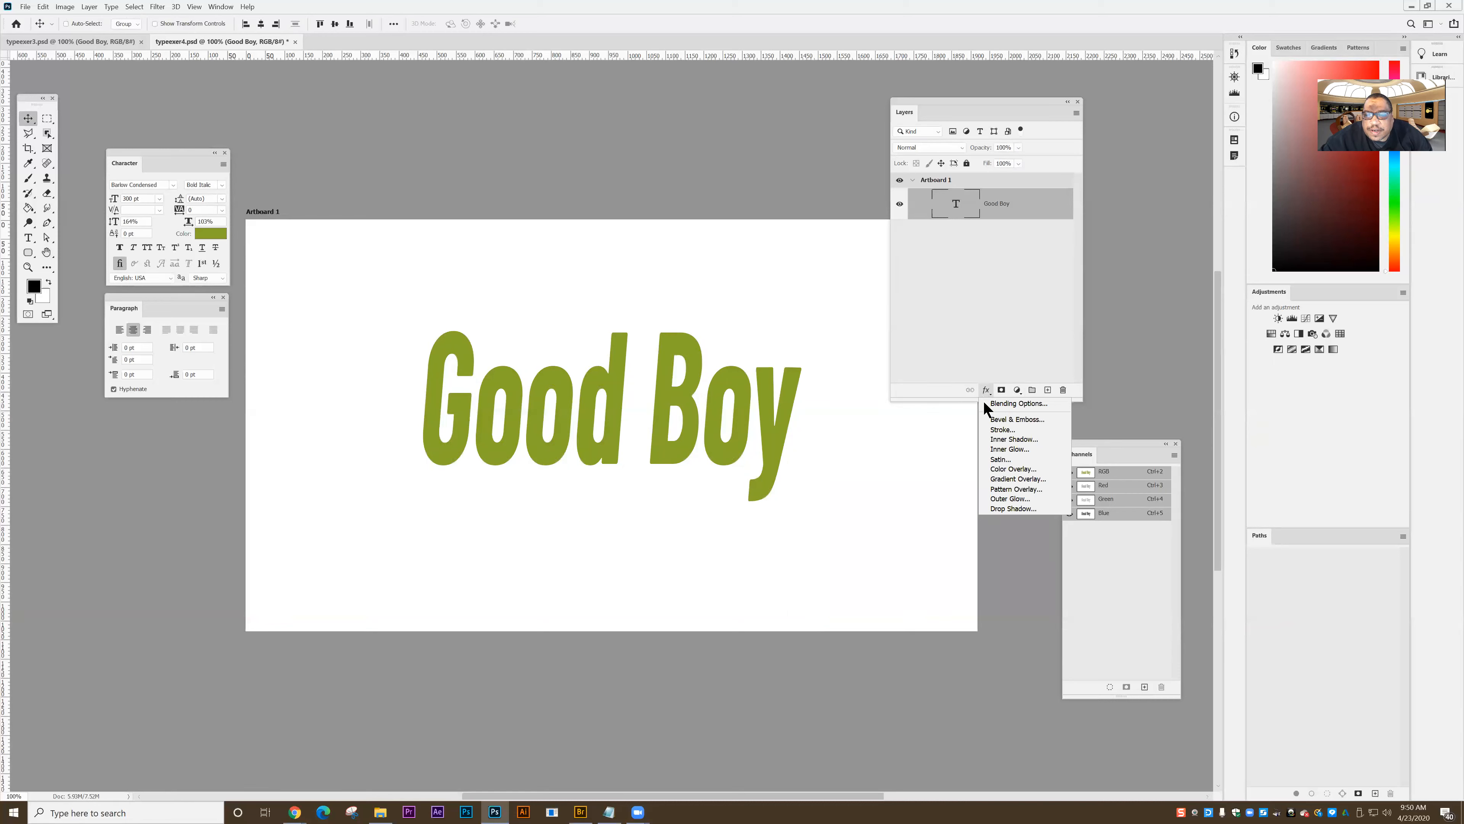
click(1002, 429)
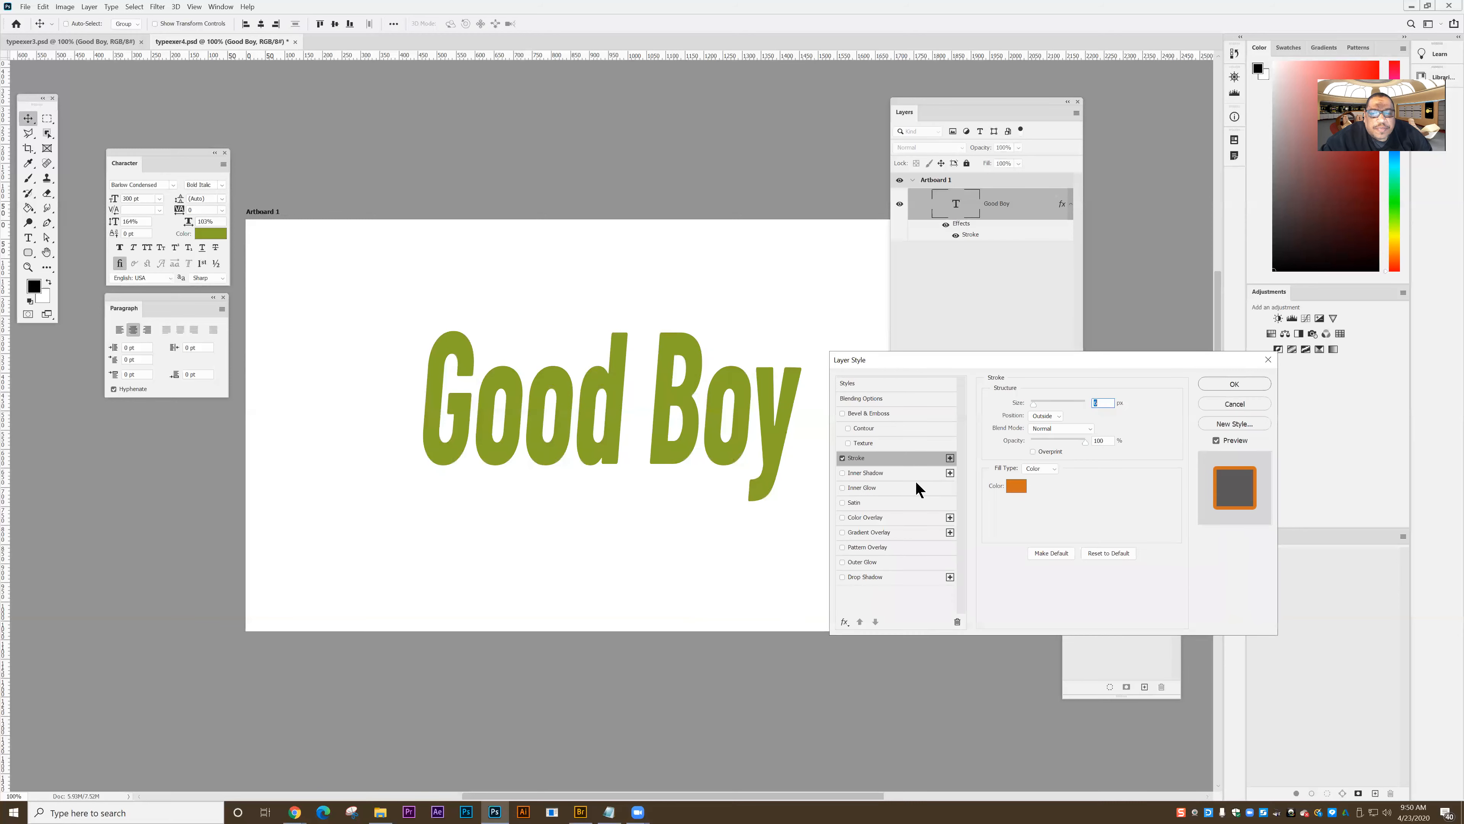
drag(876, 358, 817, 362)
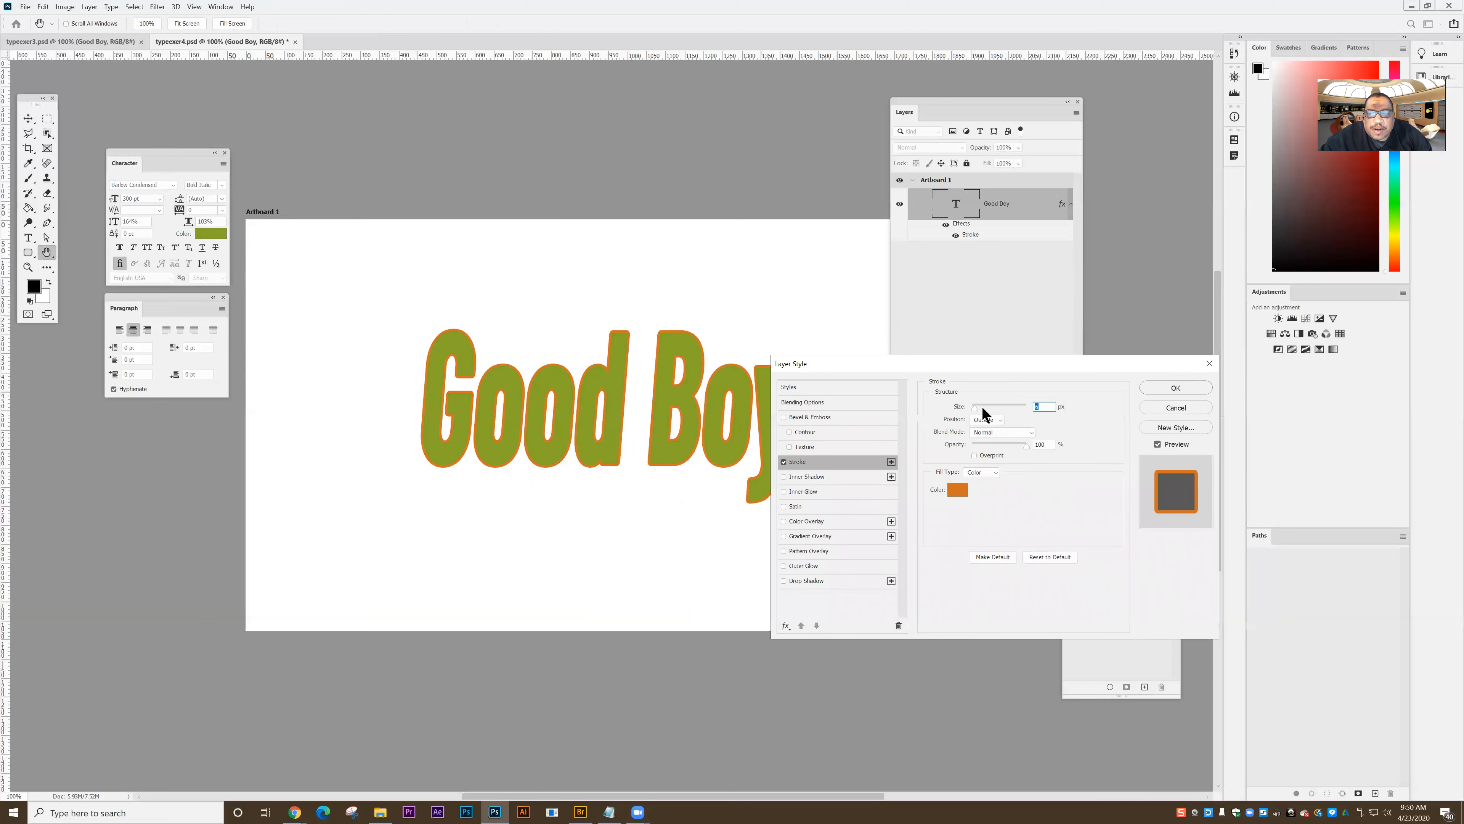
drag(976, 407, 980, 410)
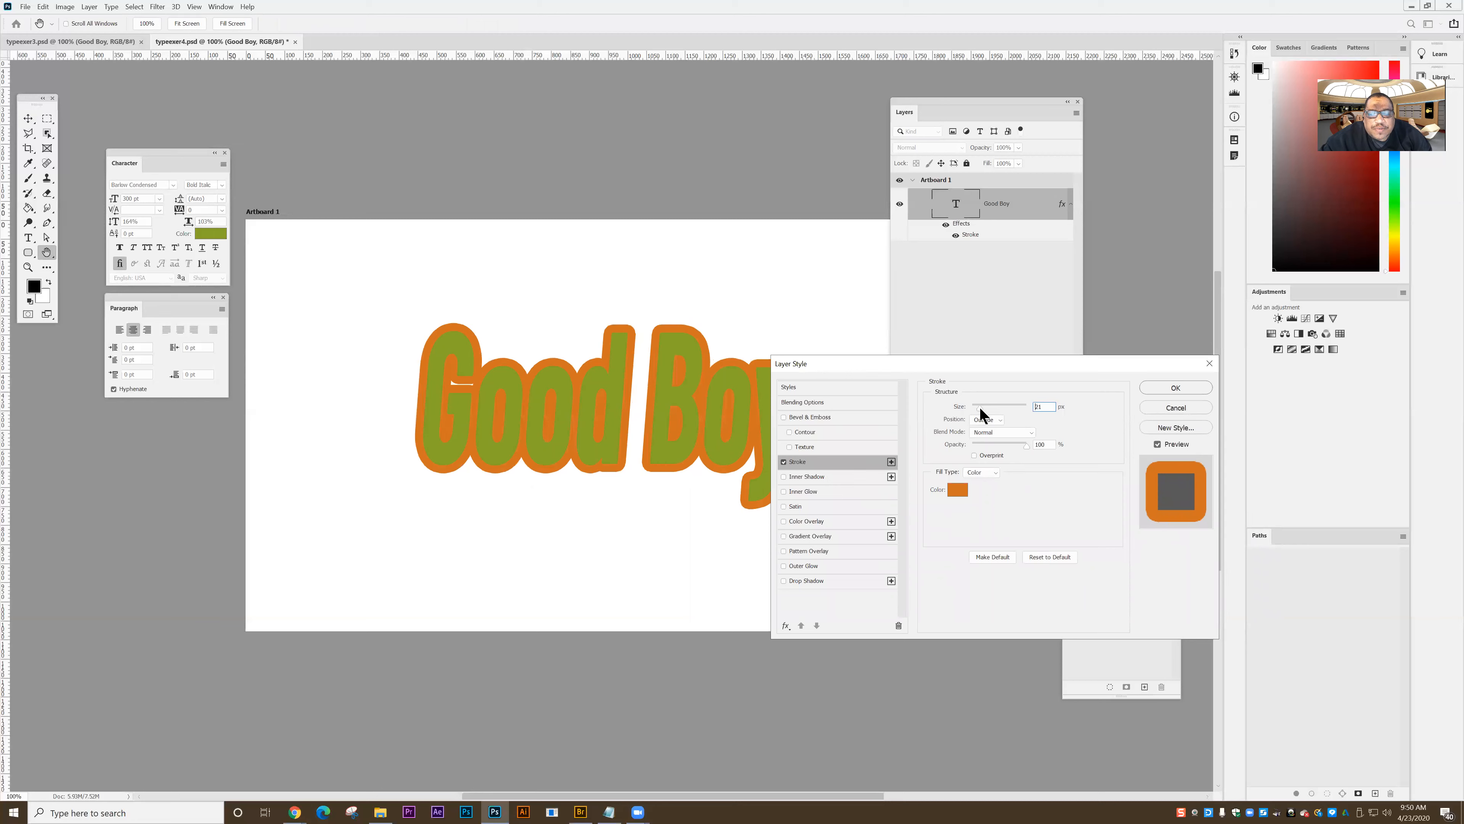
- Compare the other position options for the stroke and return to Outside
click(987, 419)
click(983, 434)
click(979, 420)
click(981, 444)
click(984, 421)
click(984, 426)
- Set the stroke's fill type to Gradient and choose the Violet, Orange preset
click(981, 470)
click(983, 491)
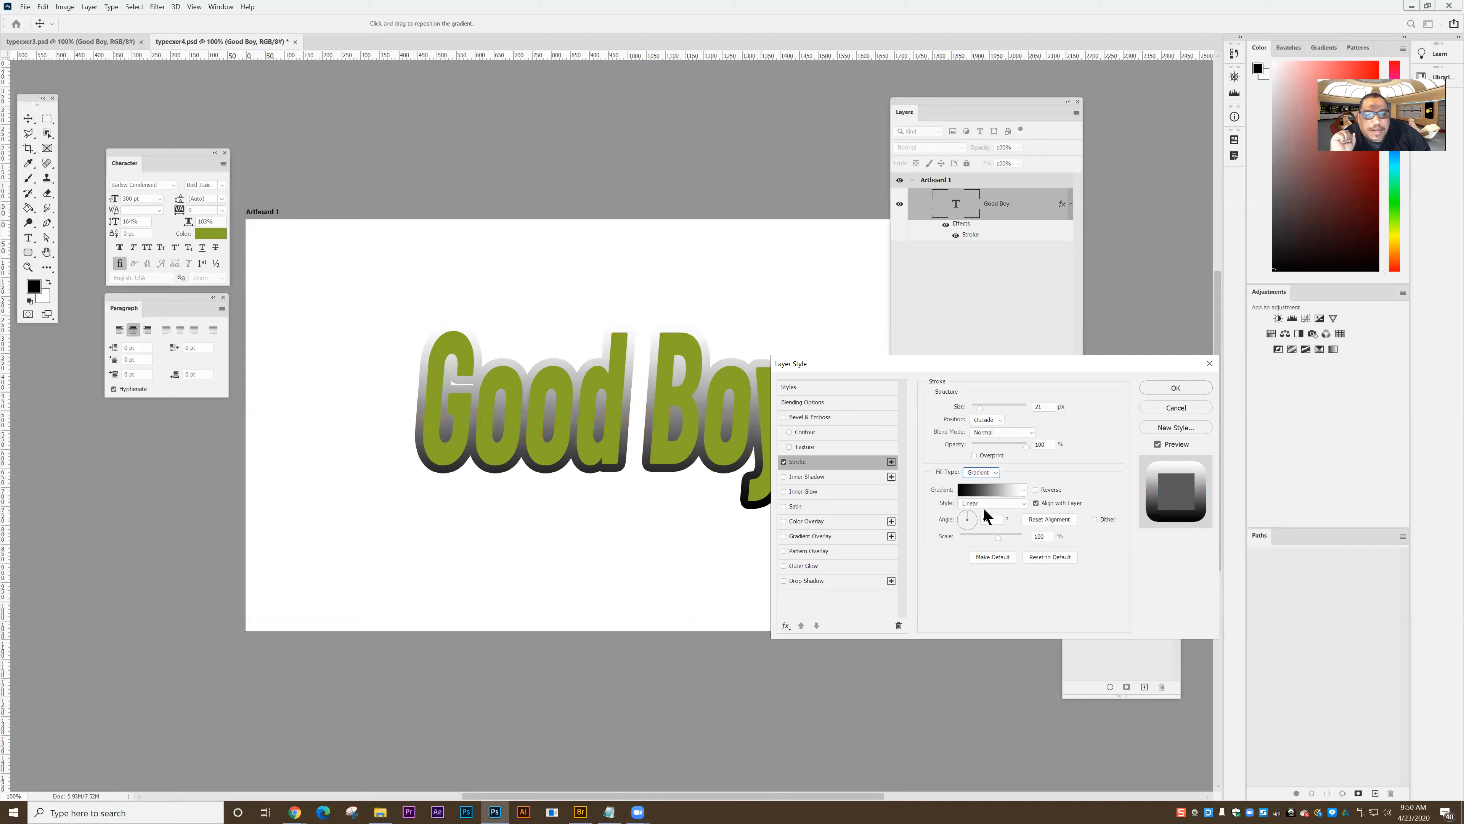
click(1022, 489)
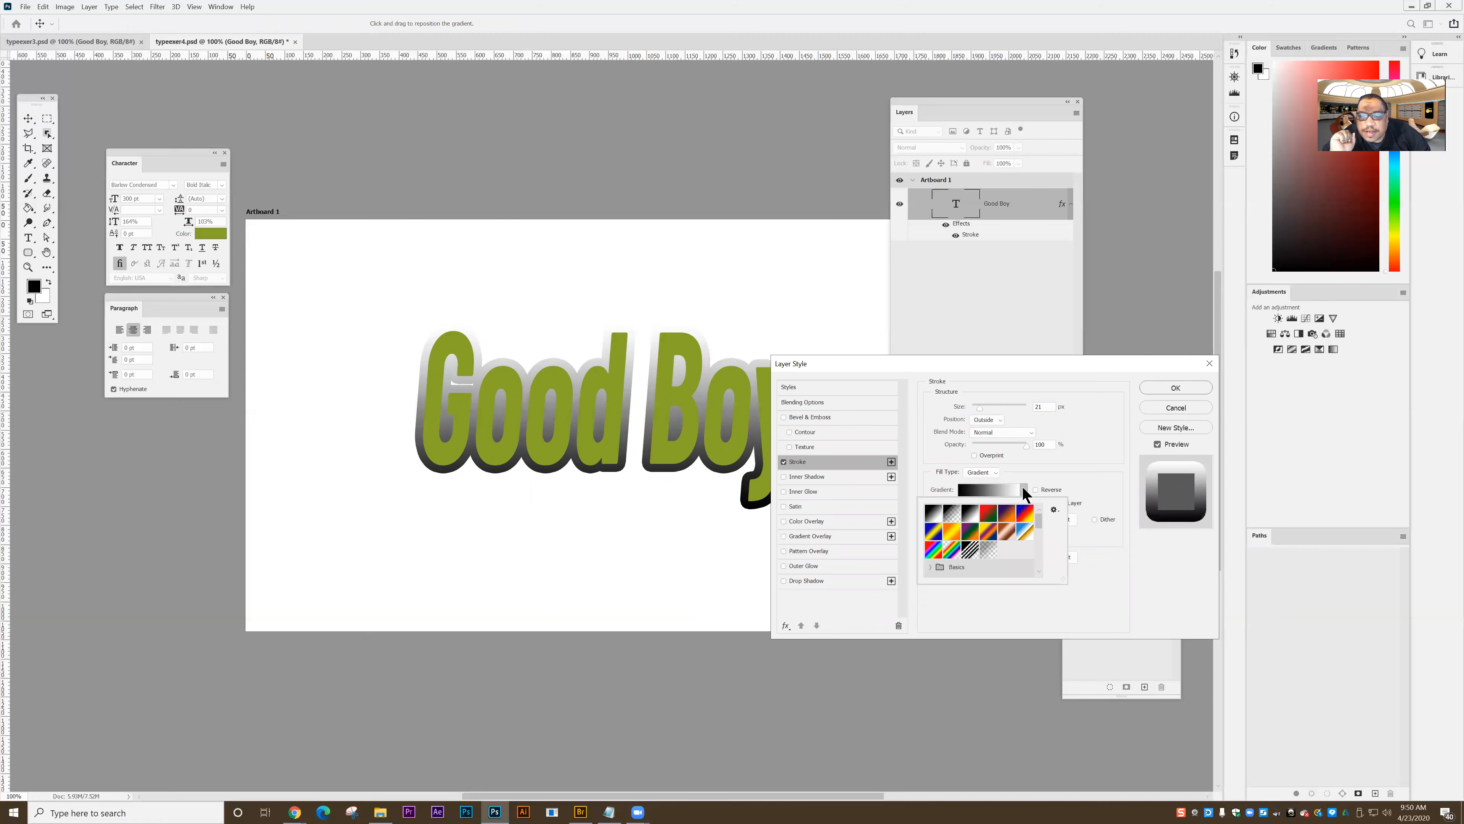
click(1006, 511)
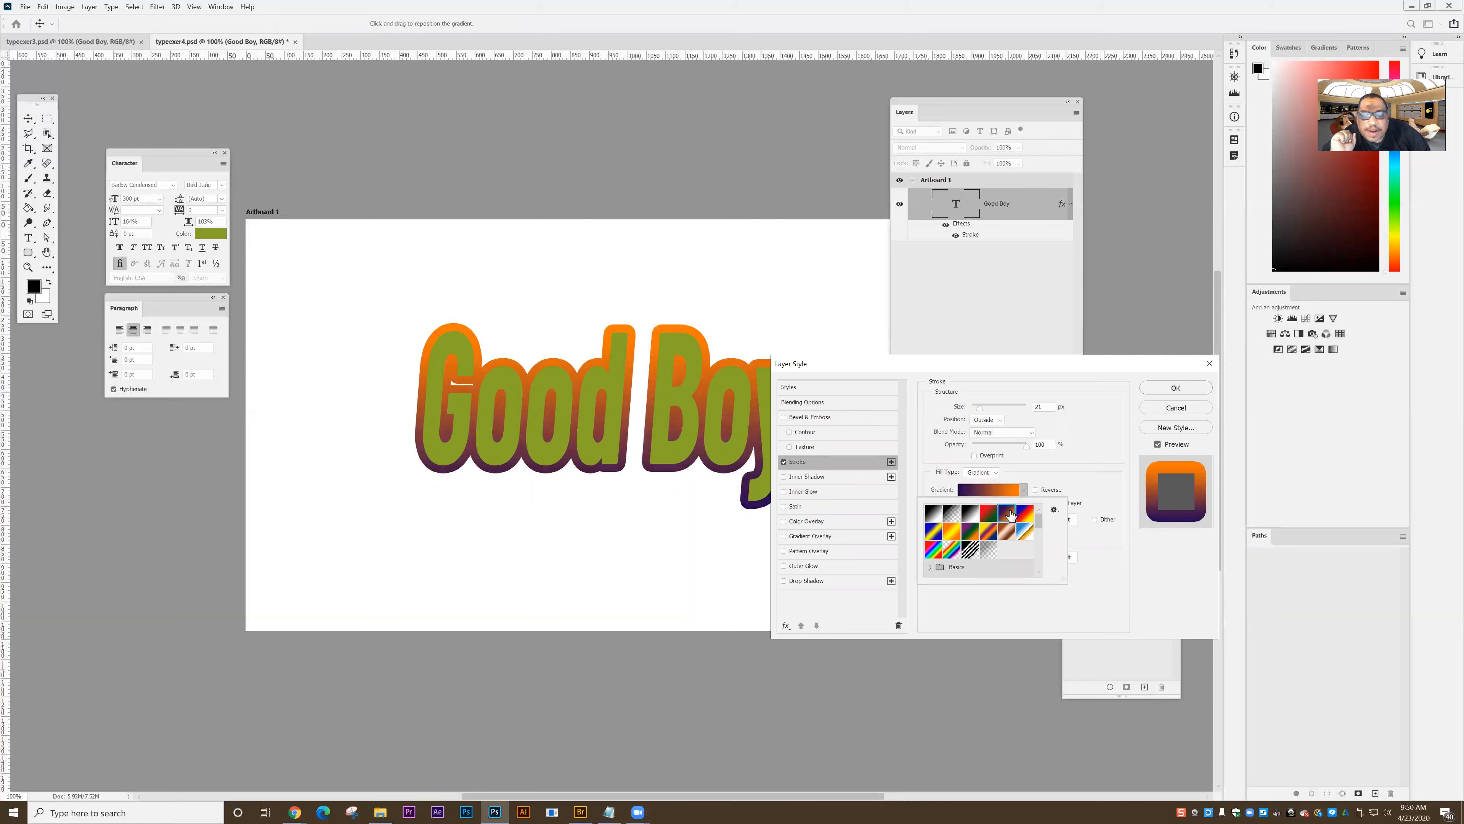
click(1066, 475)
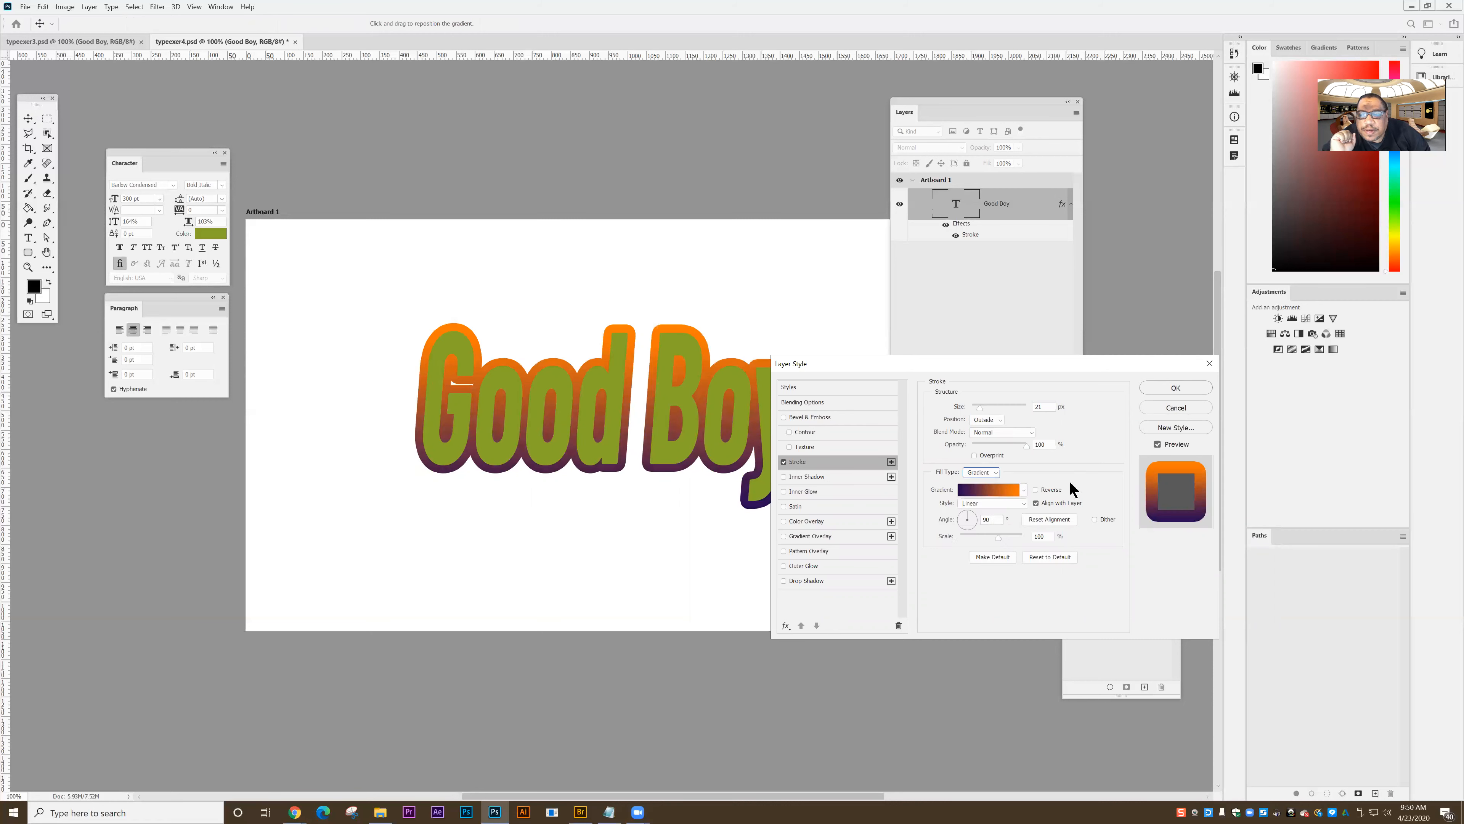
- Edit the stroke's gradient, trying pink #ef2d71 for the violet start stop and settling on crimson #a11848
click(986, 490)
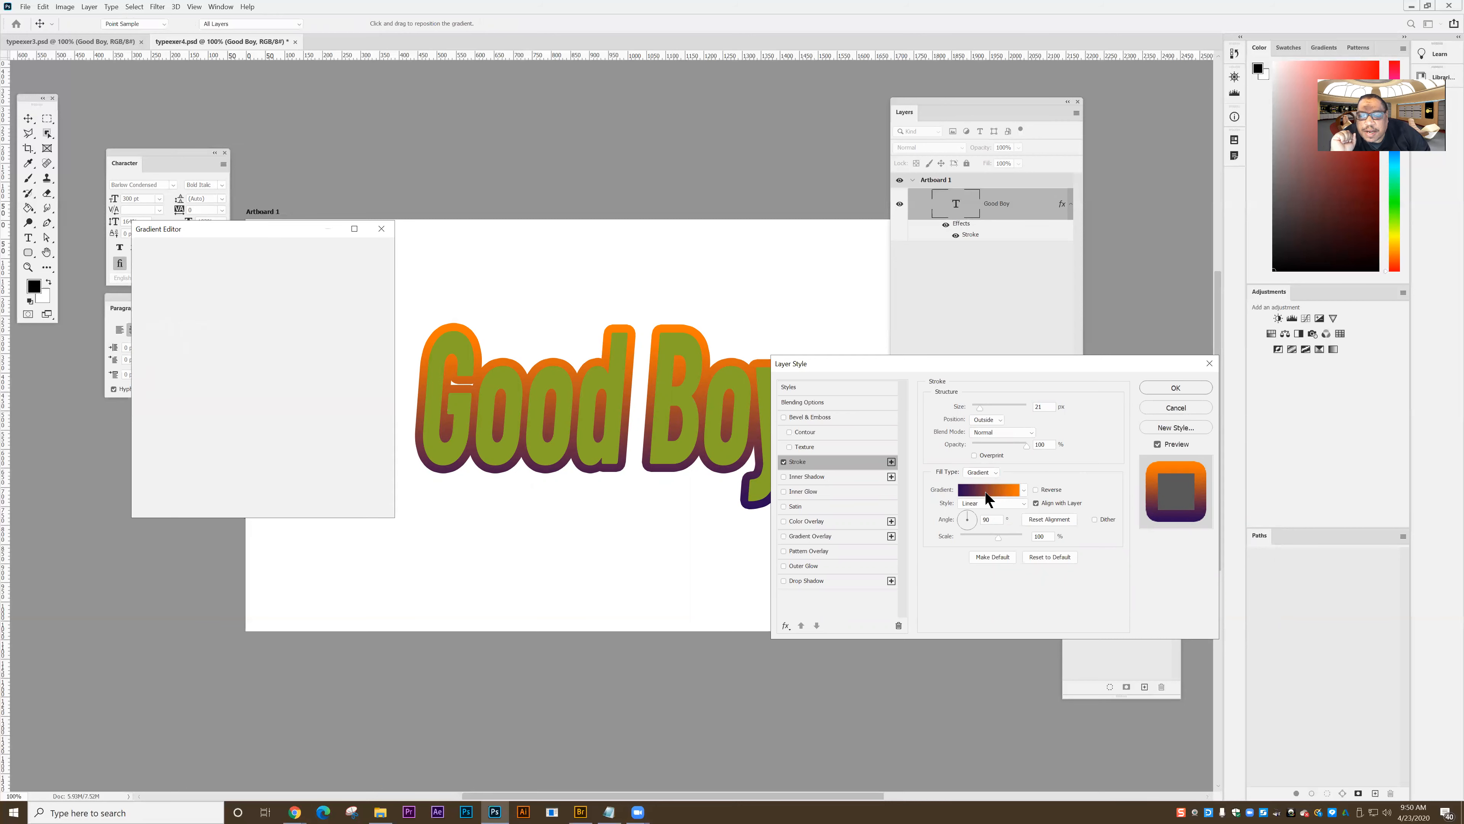
drag(246, 225, 368, 232)
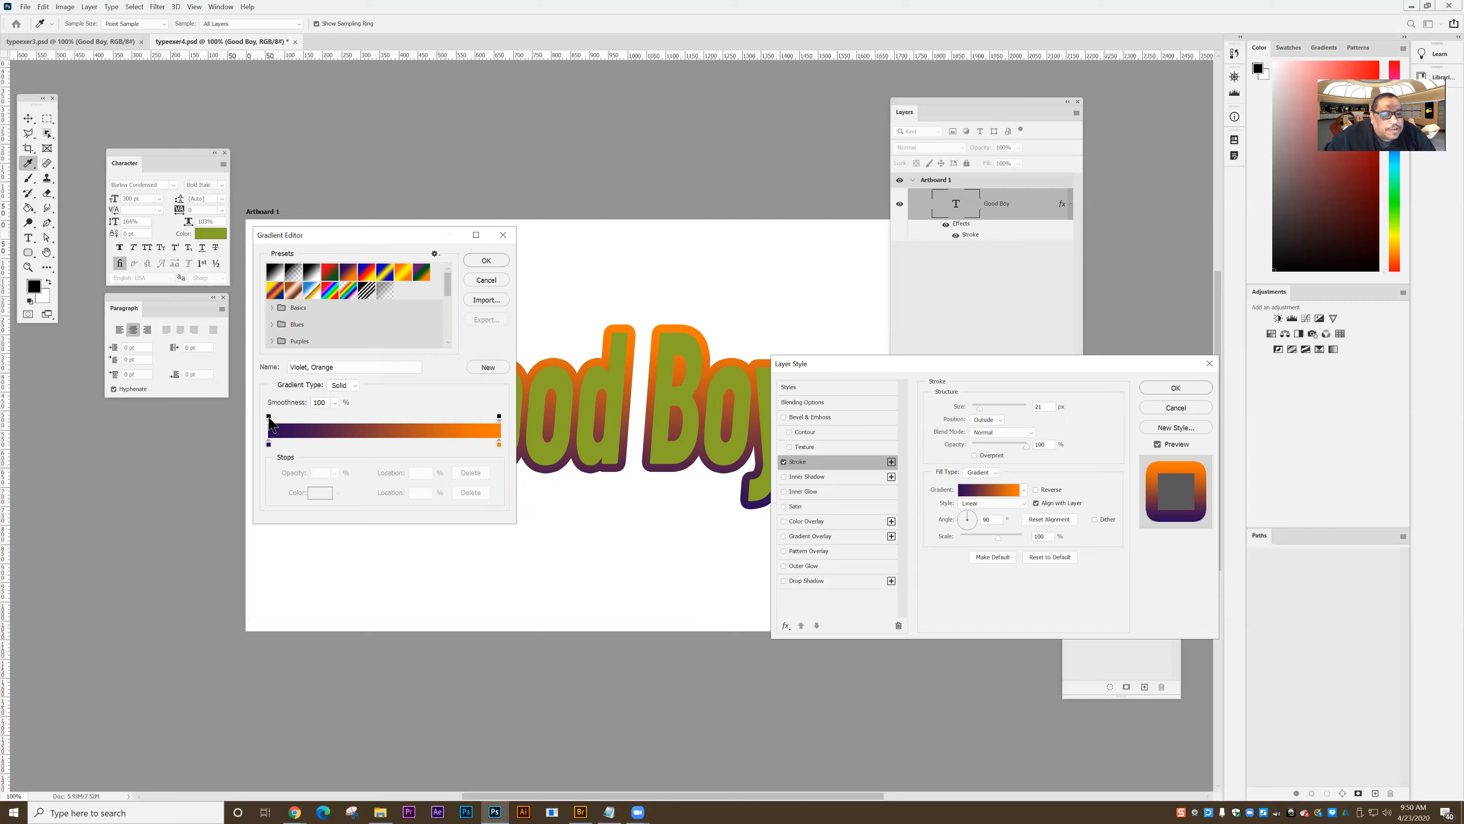
click(268, 443)
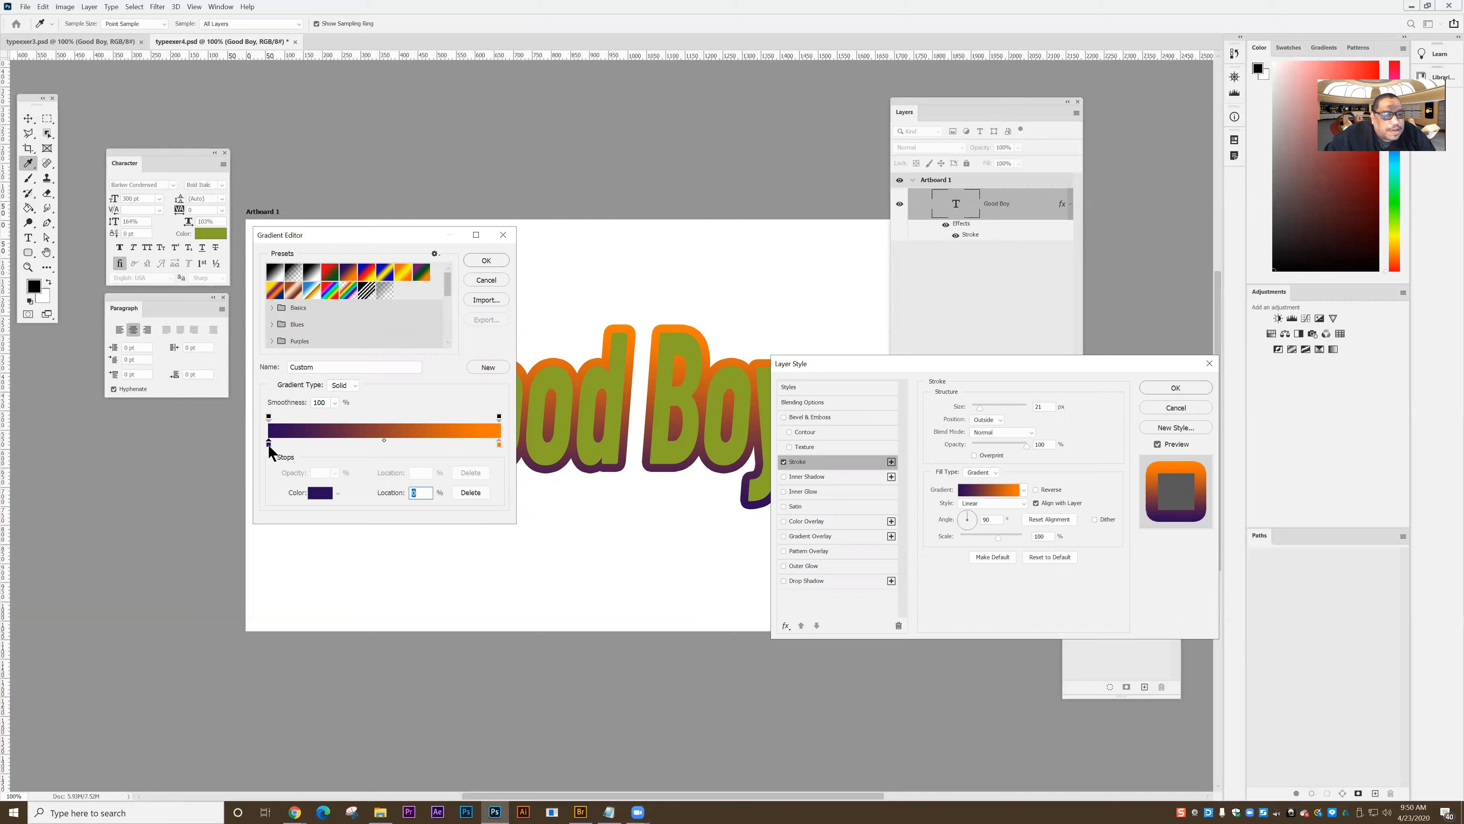
click(320, 493)
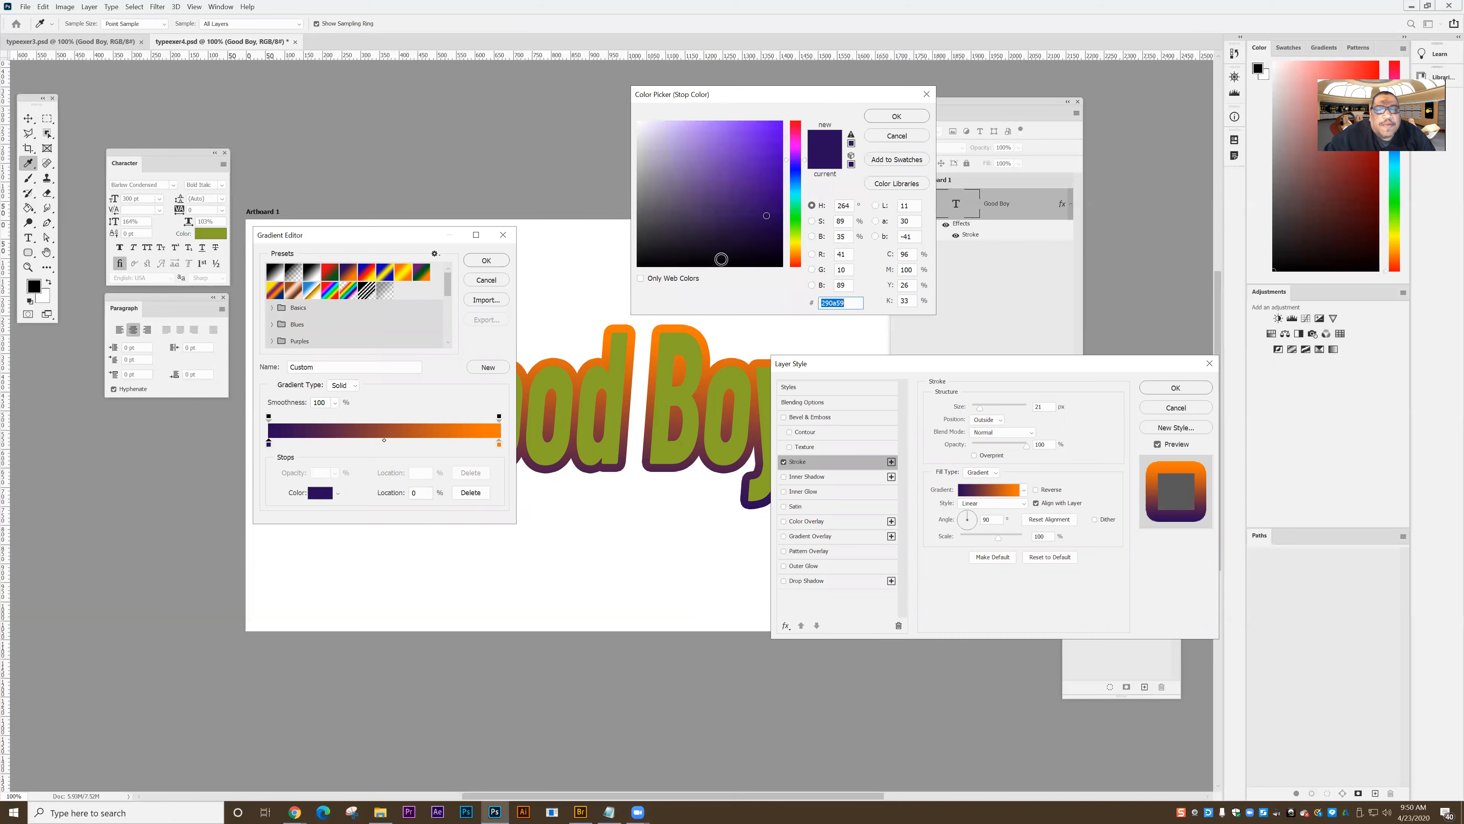
click(797, 129)
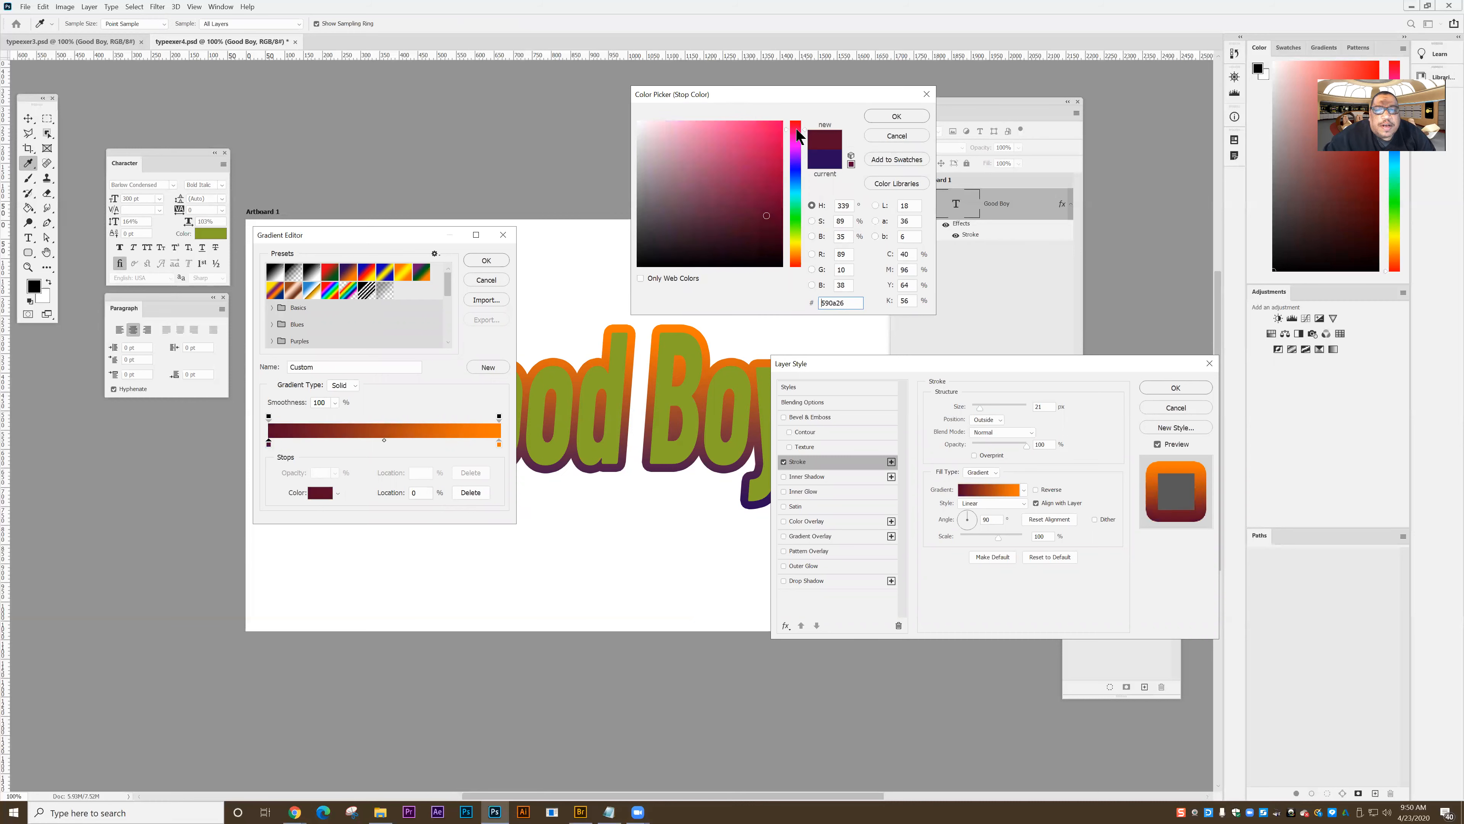
click(755, 128)
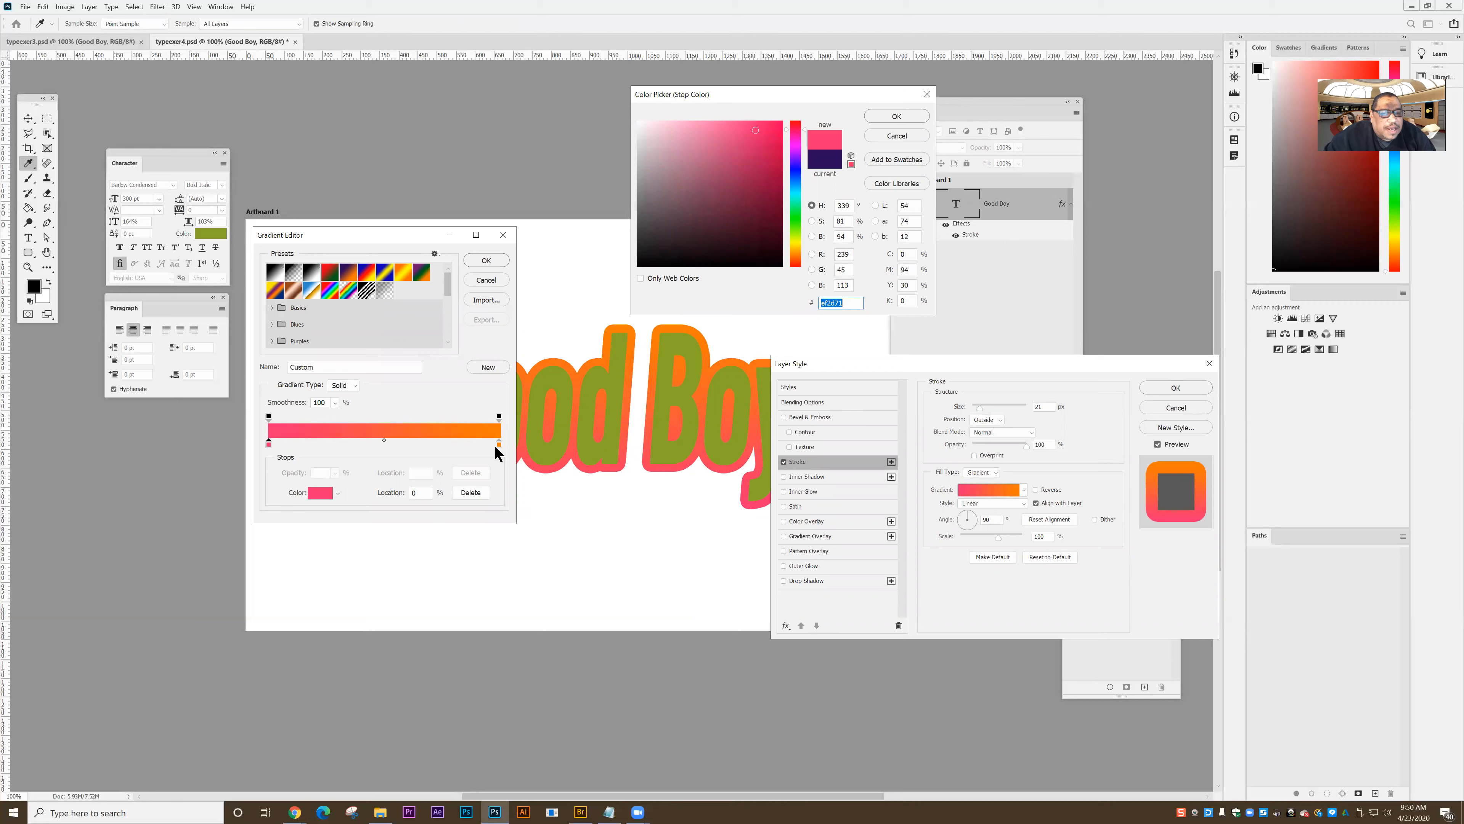
click(895, 116)
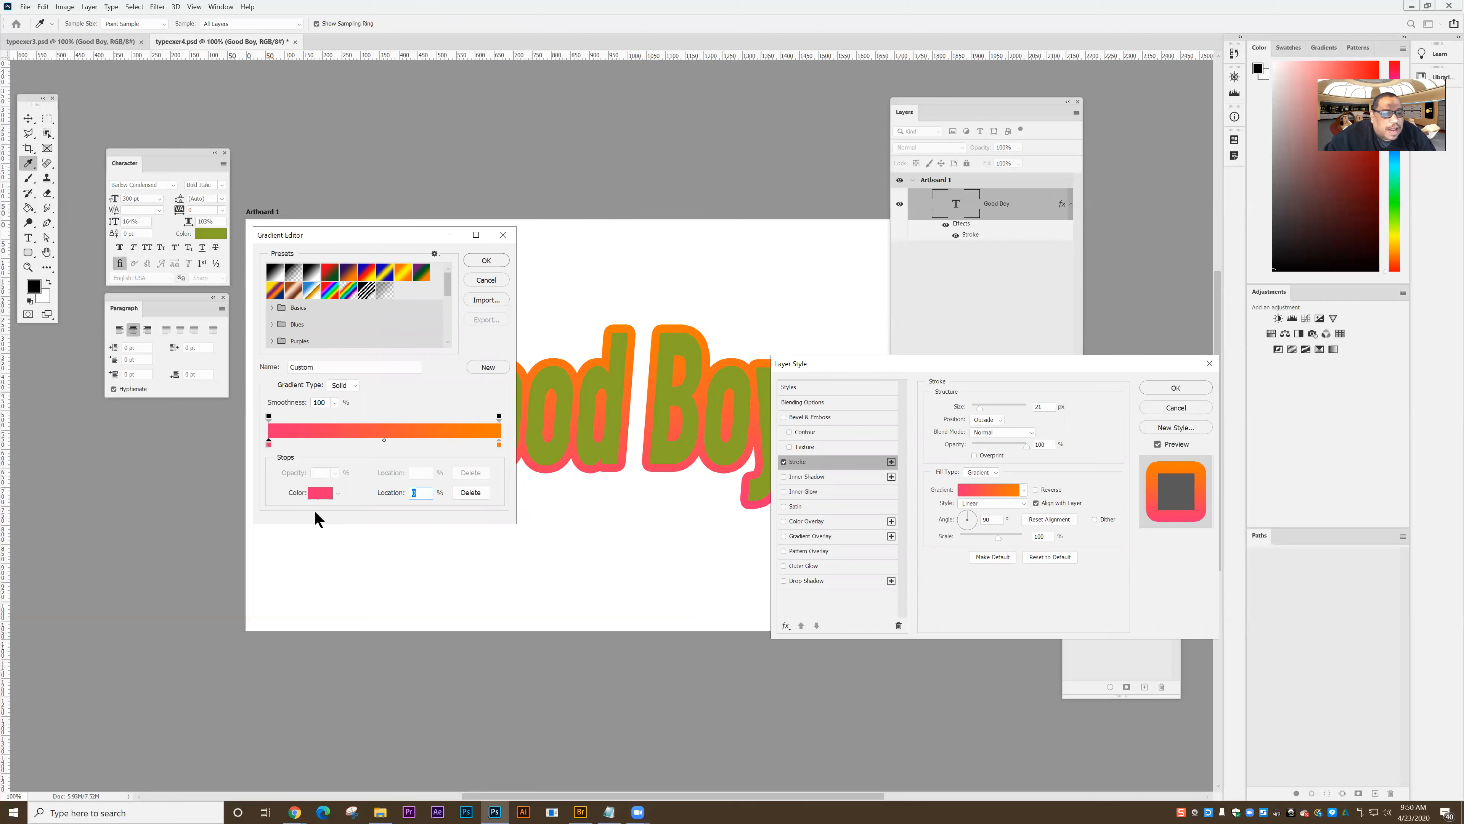
click(319, 493)
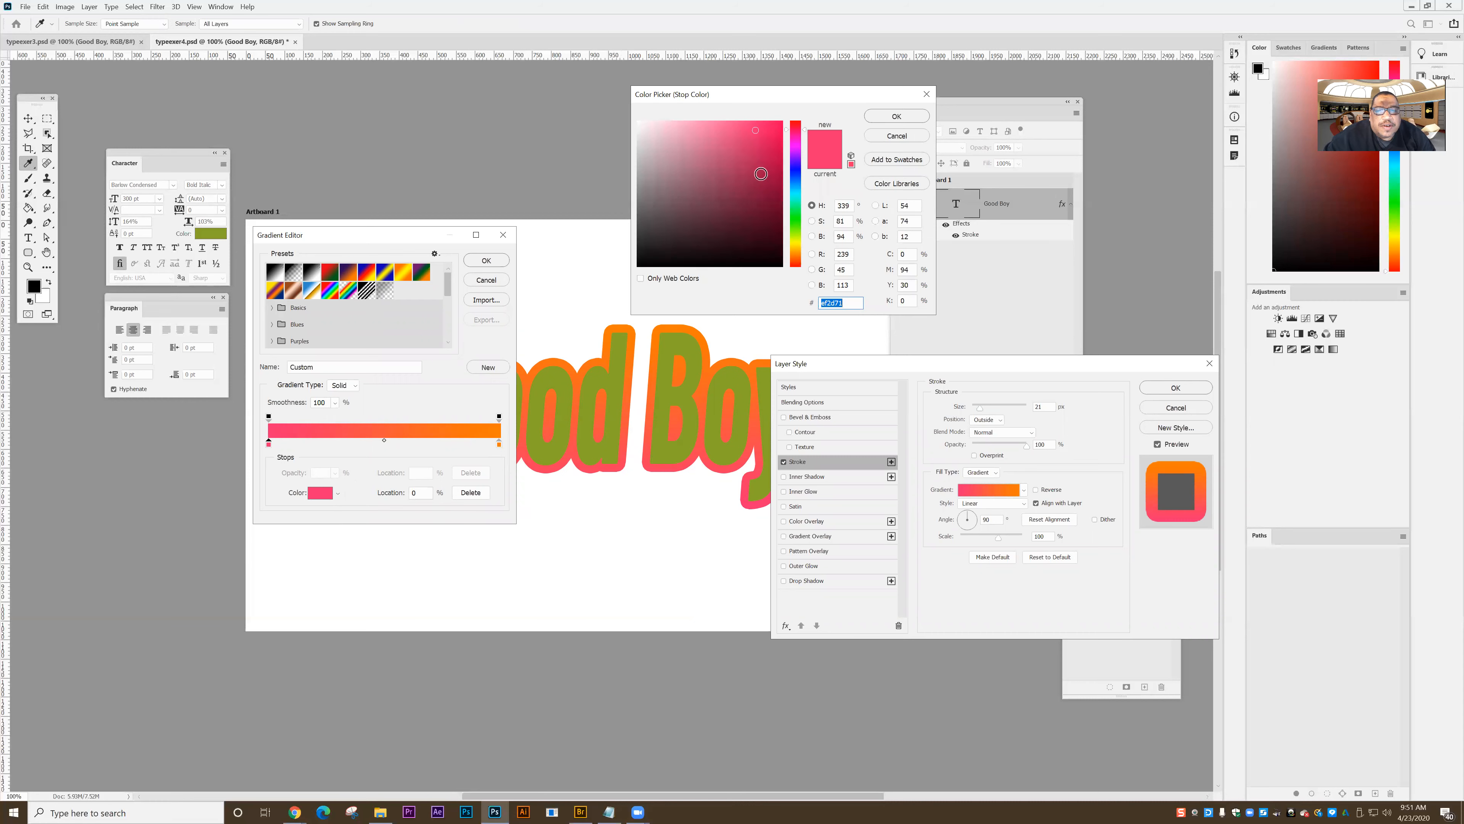
click(761, 174)
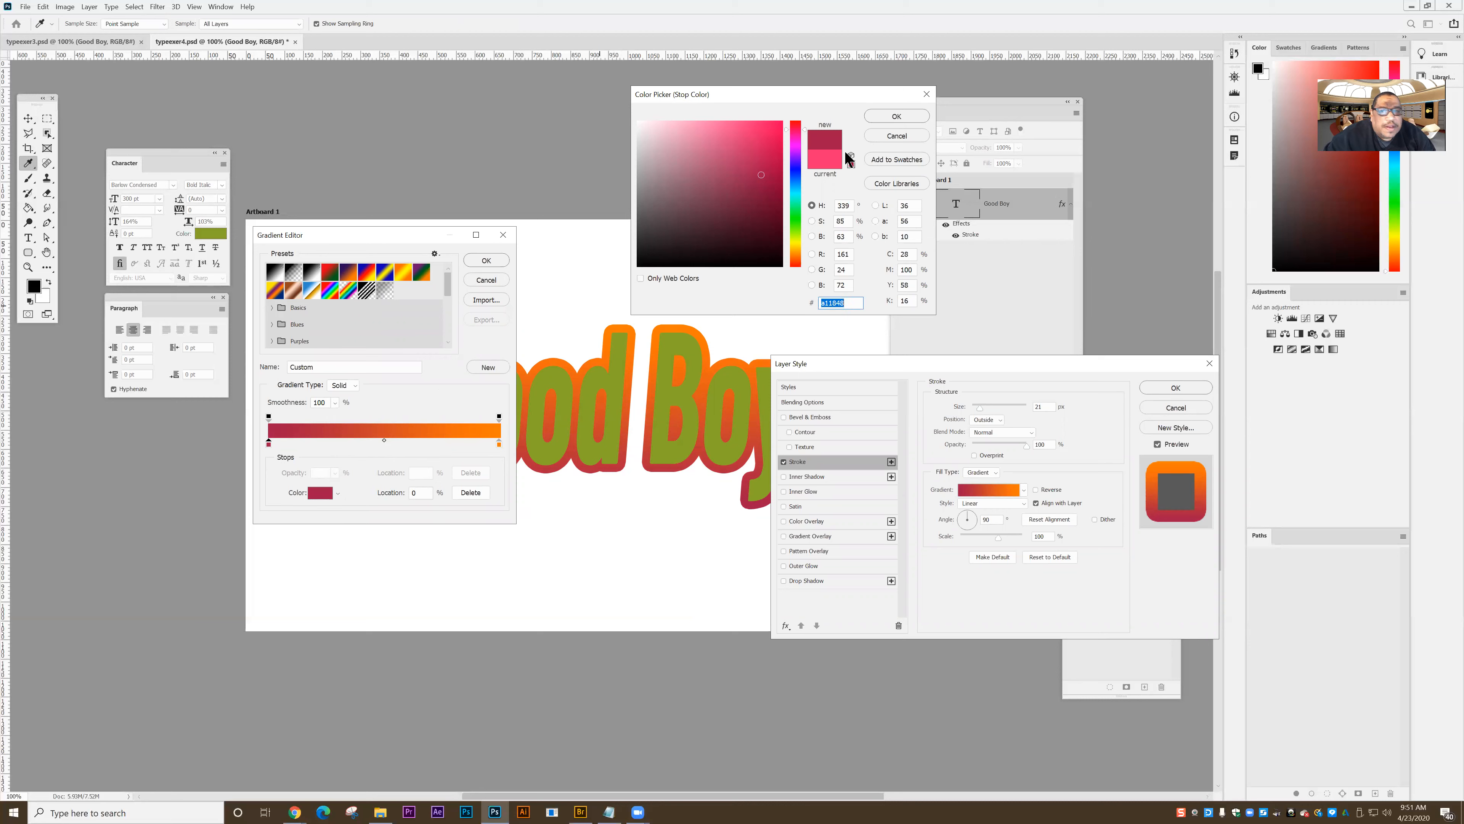
click(885, 119)
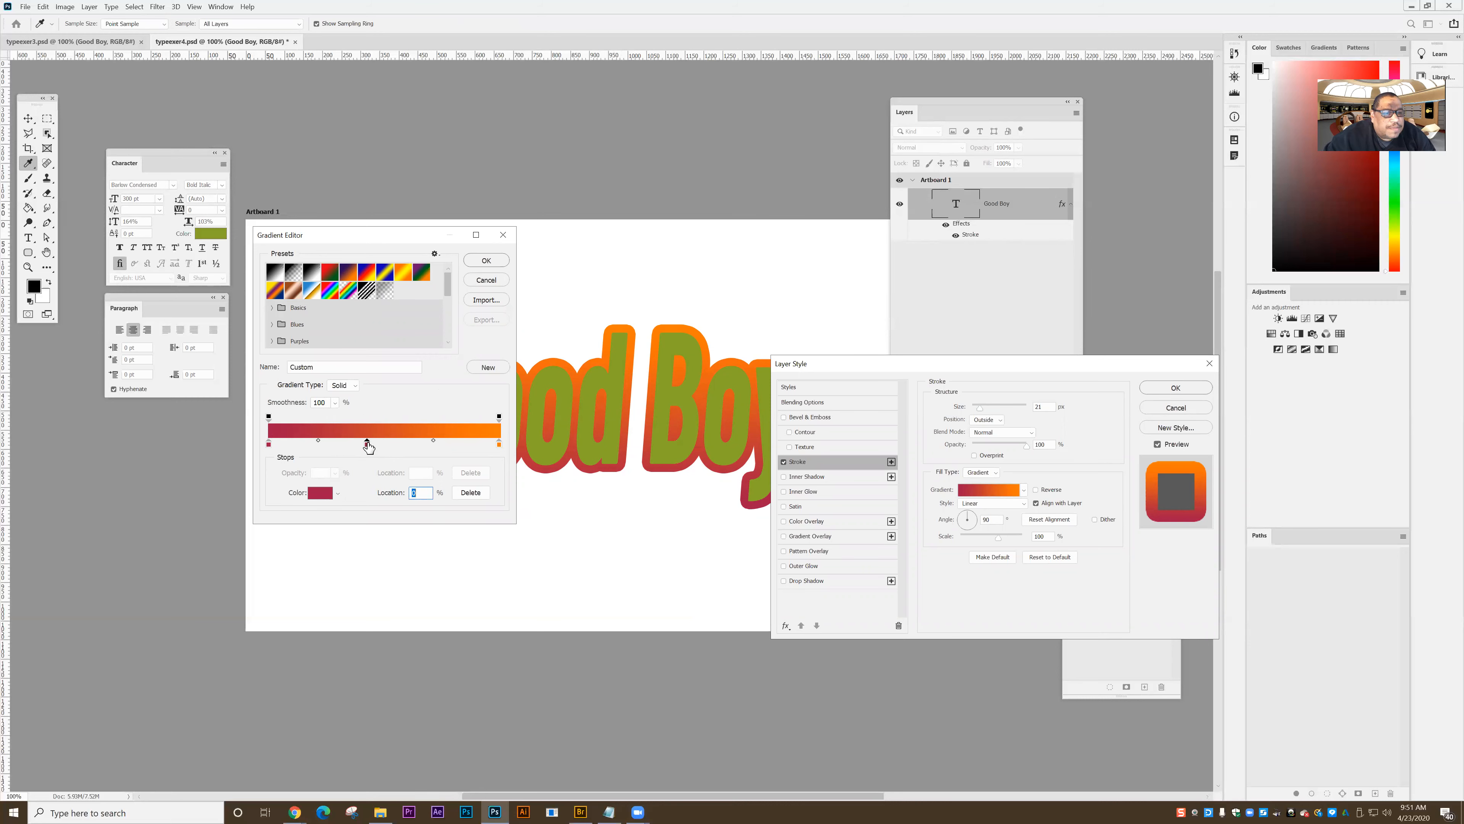
- Add a color stop at 43% in the gradient and set its color to blue #1845a1
click(367, 443)
click(320, 492)
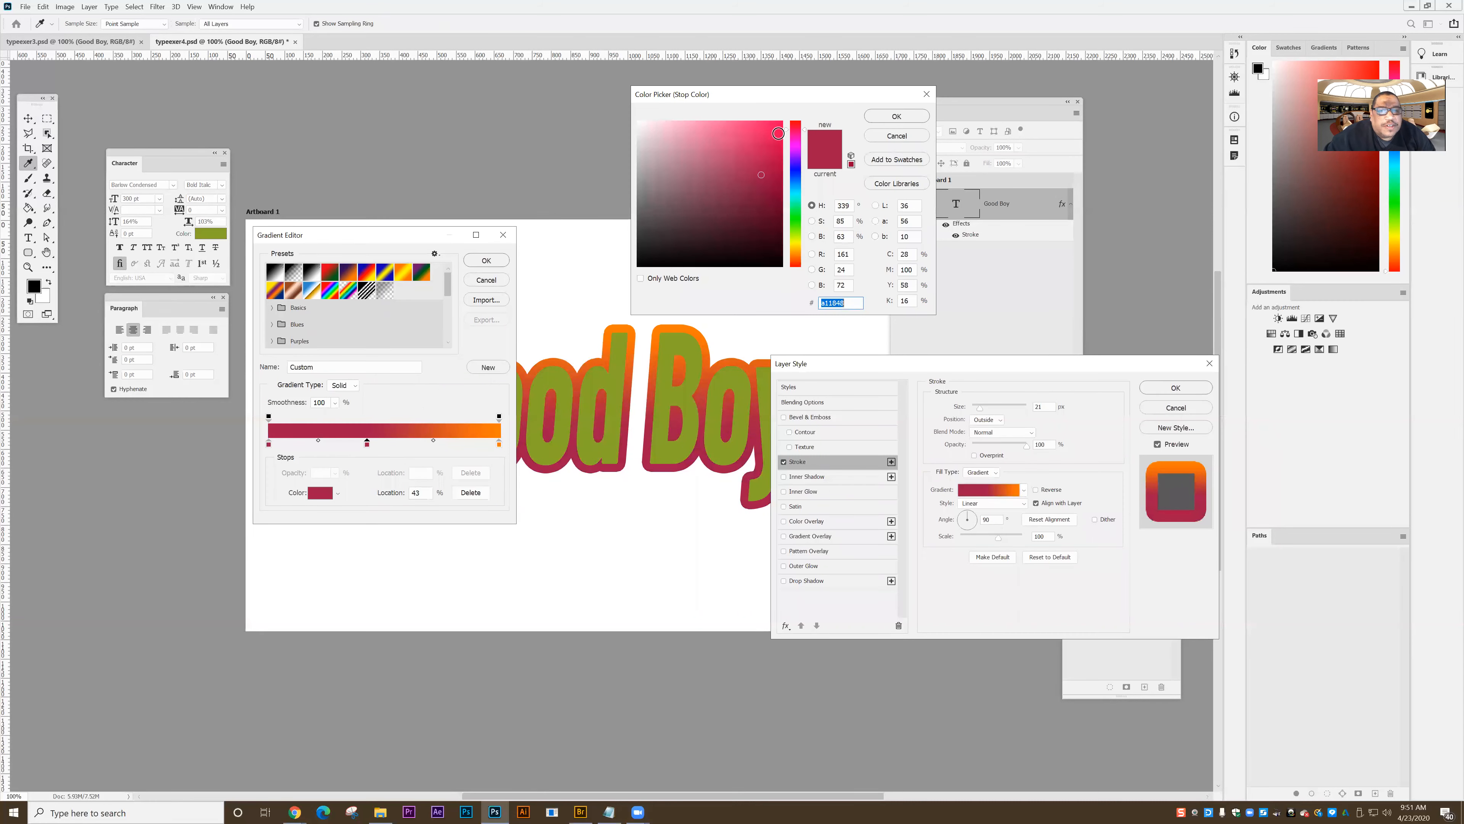
click(794, 178)
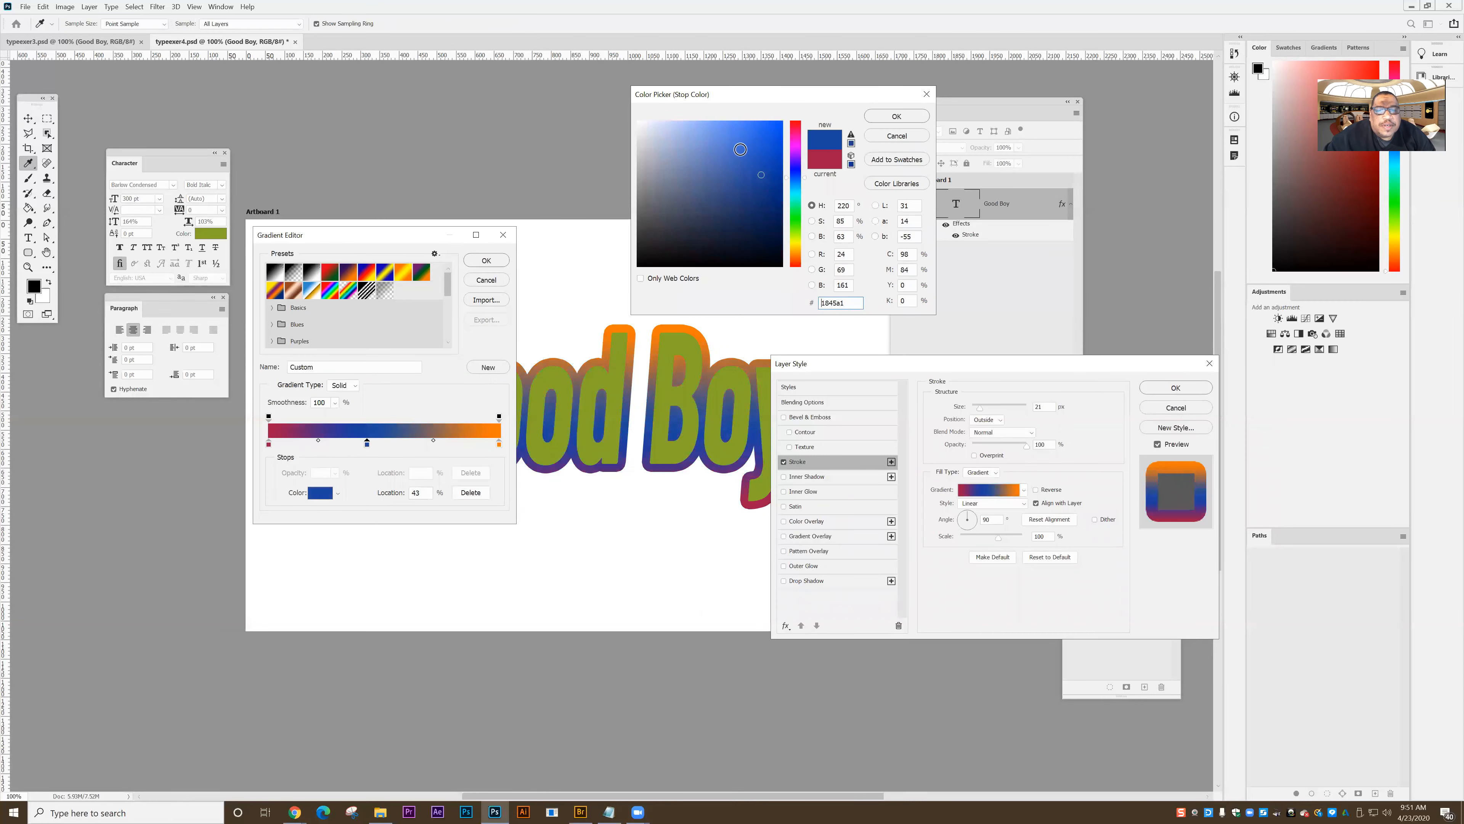
click(877, 116)
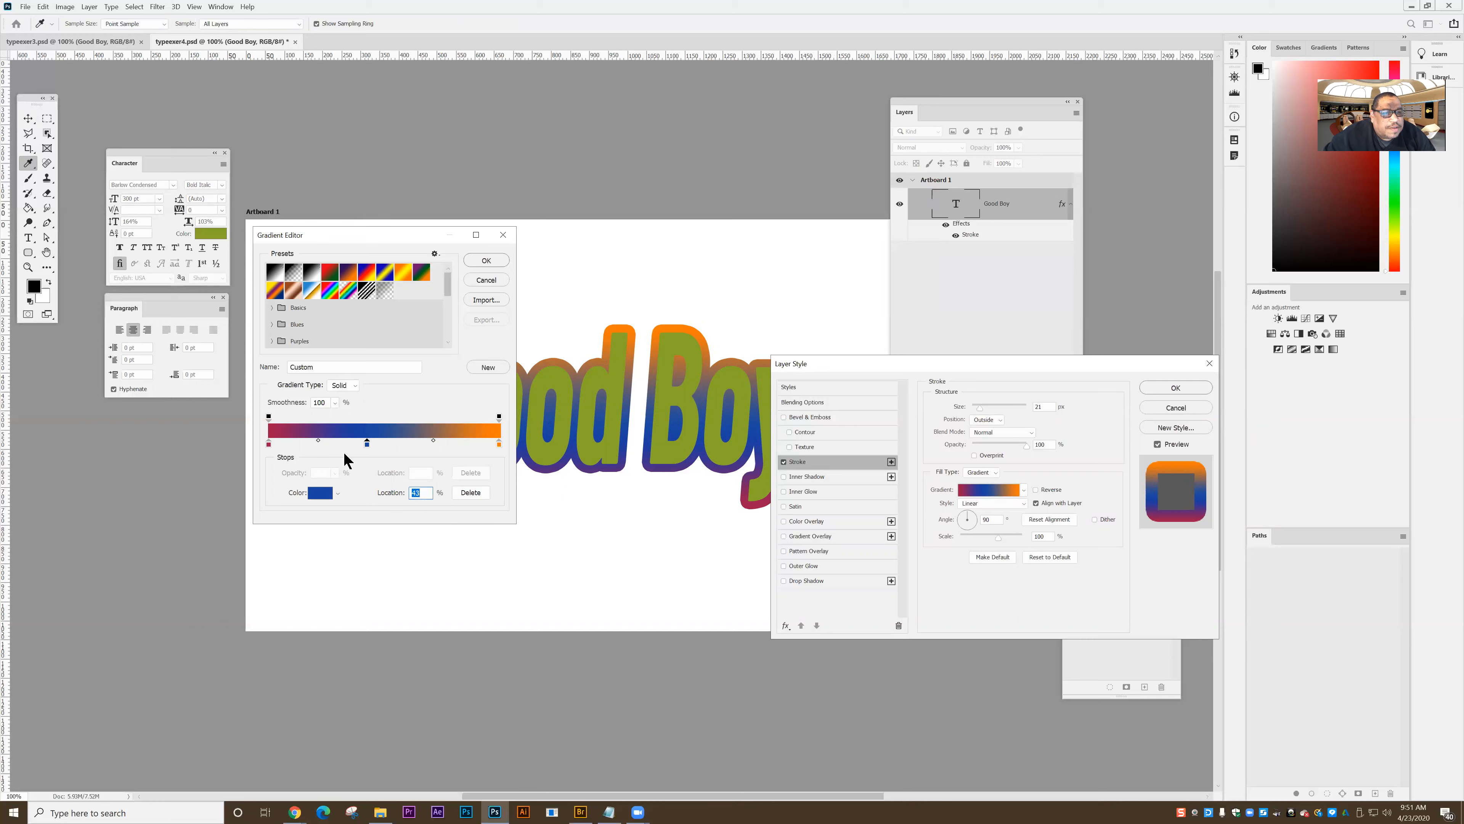
- Name the customized gradient "my grad" and save it as a new preset
double_click(316, 366)
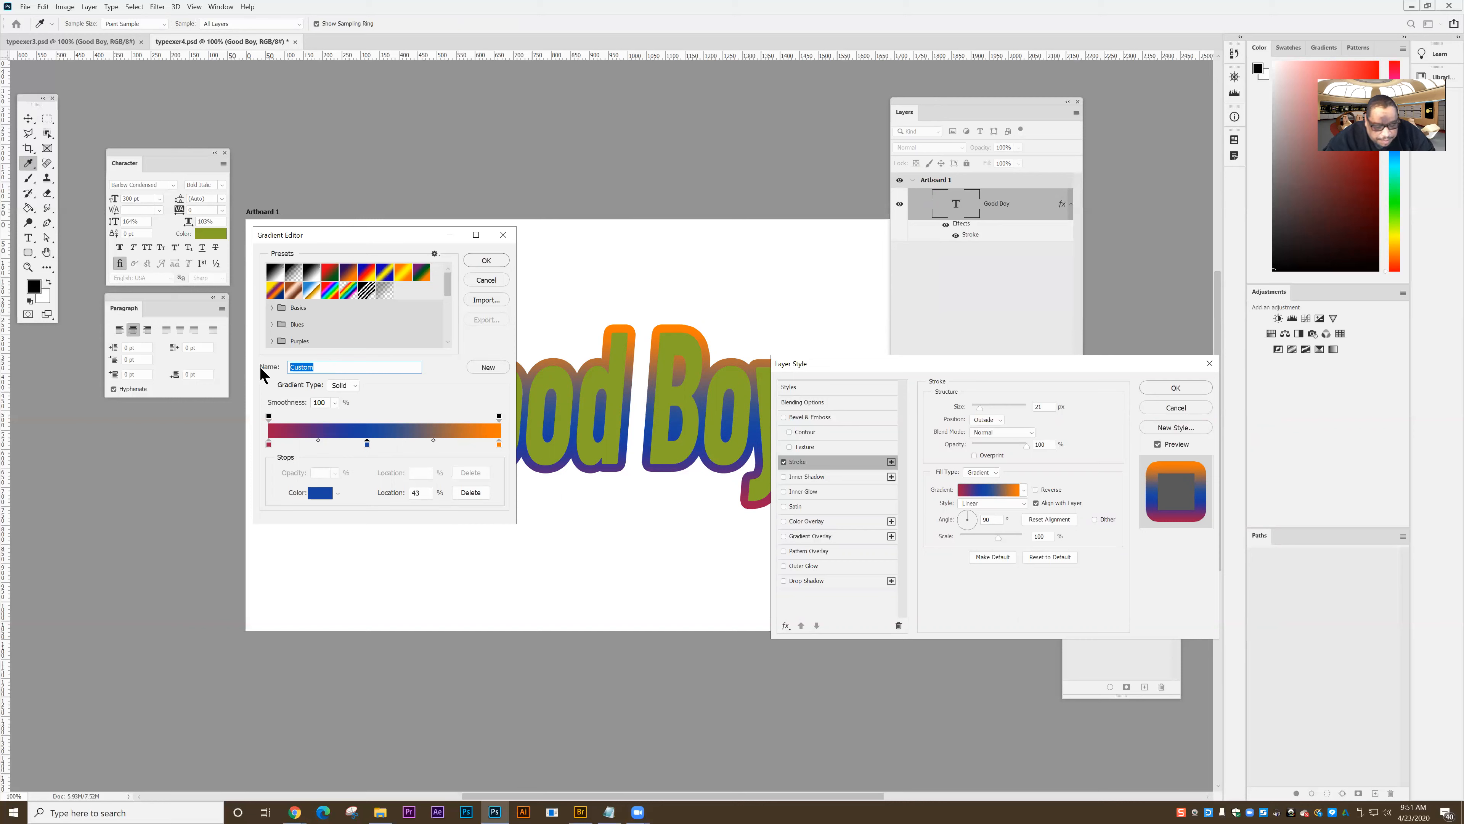
text(my grad)
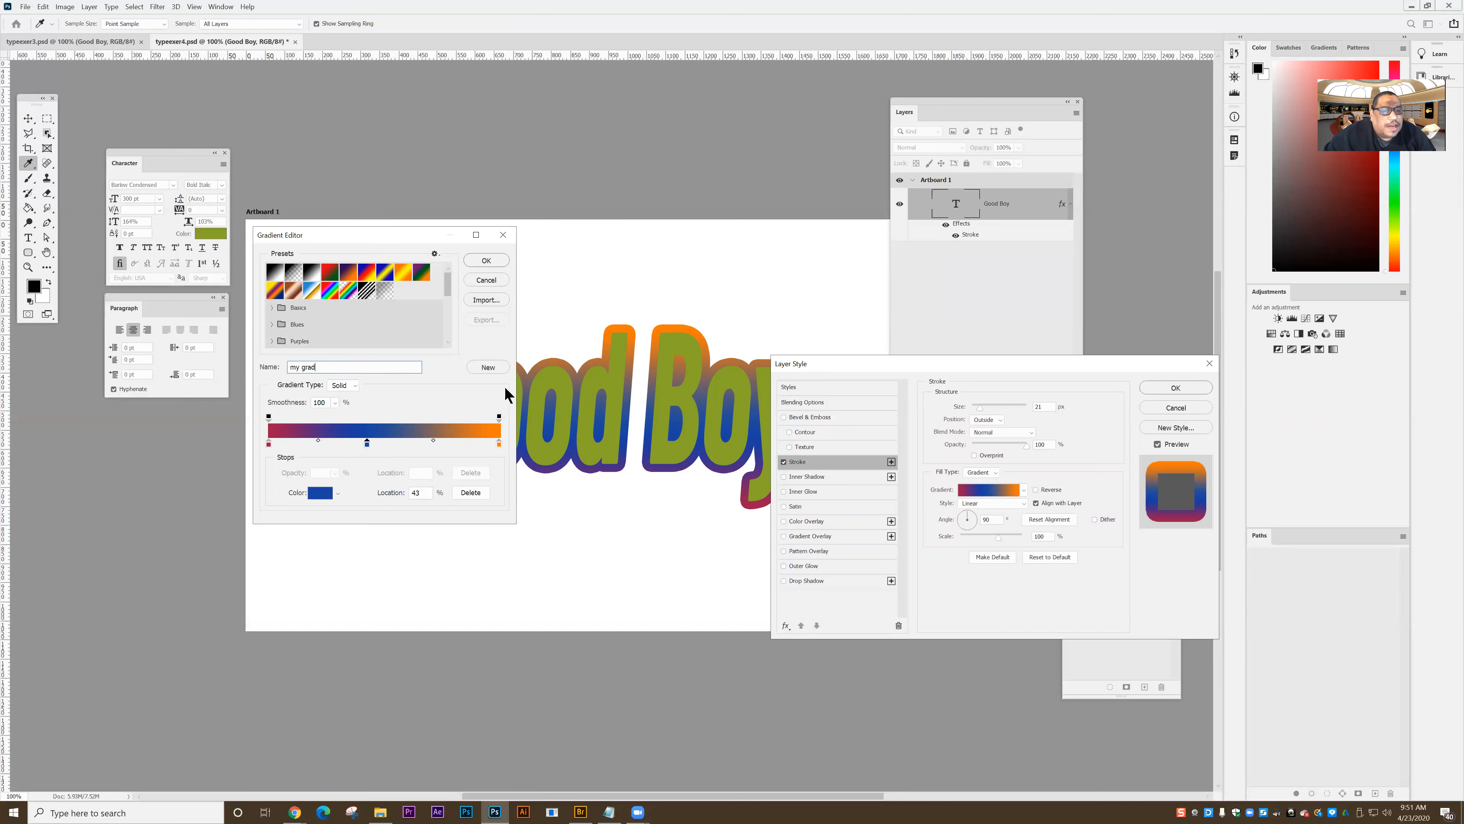
click(488, 367)
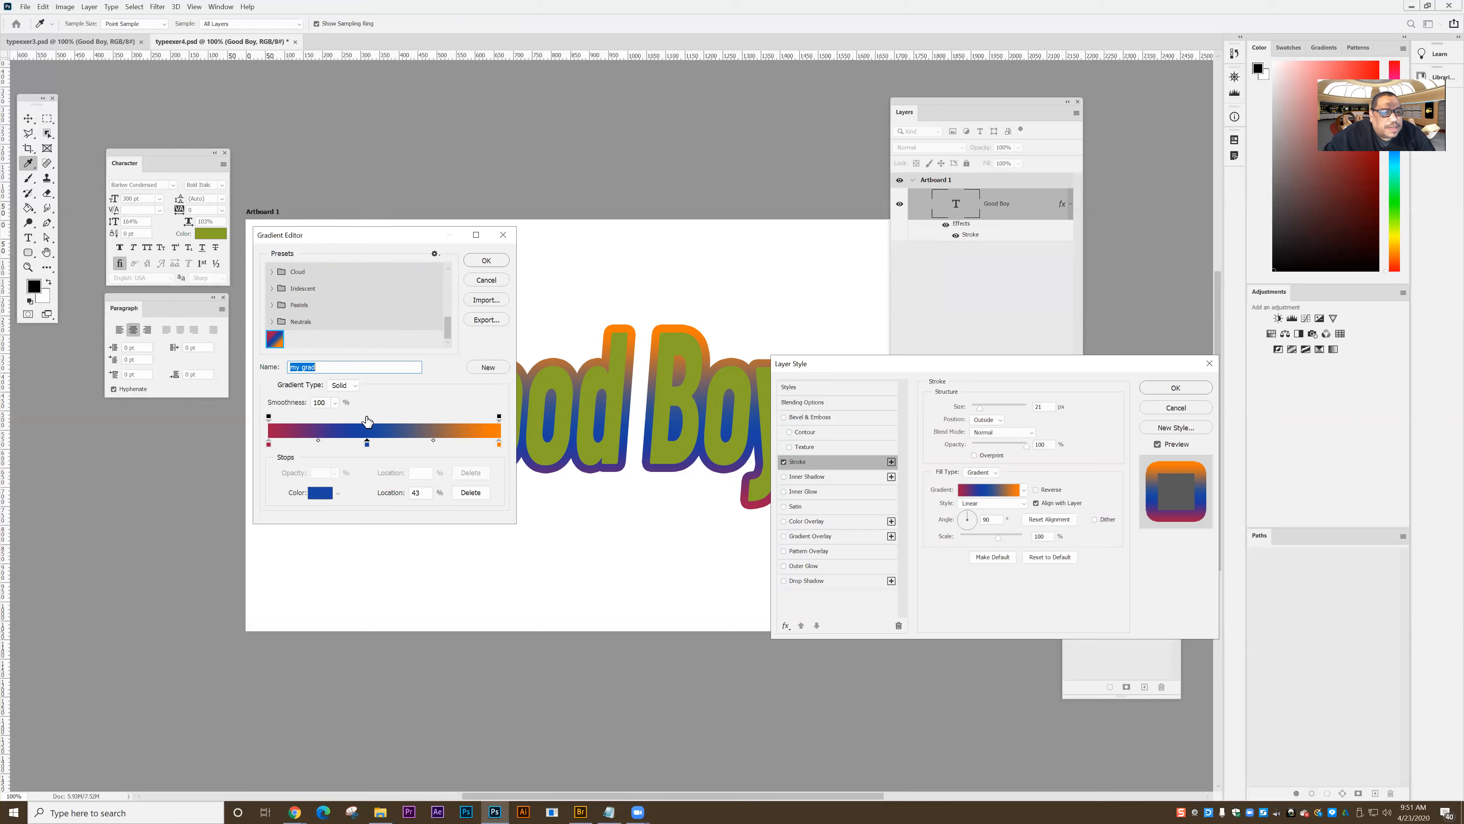
- Move the gradient's blue color stop to 48% and apply the edited gradient to the stroke
drag(383, 443, 380, 443)
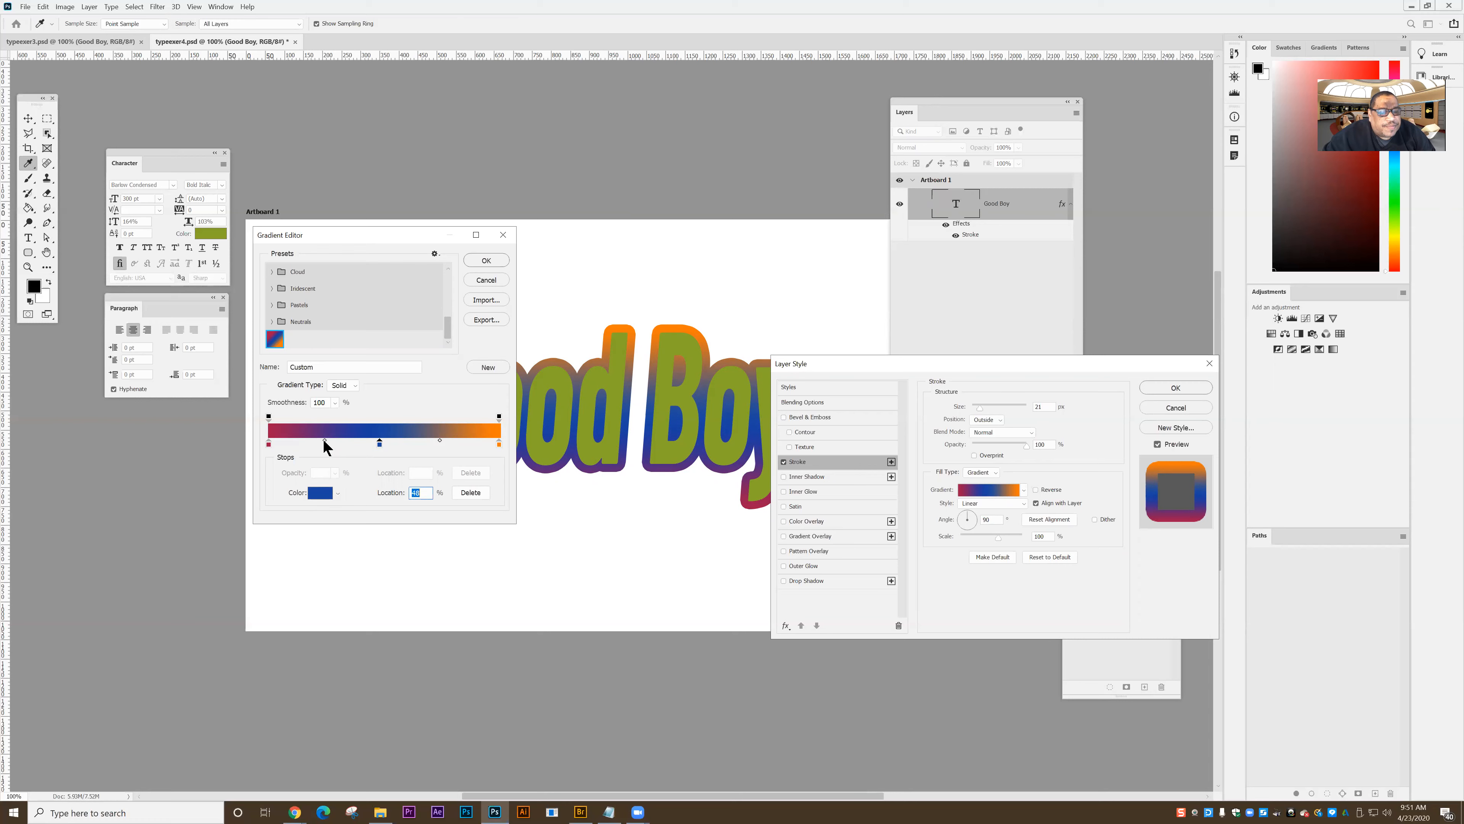
click(483, 261)
- Add an inner shadow to the Good Boy text with a small distance, 17% choke and 9 px size, and apply the layer style
drag(844, 363, 919, 390)
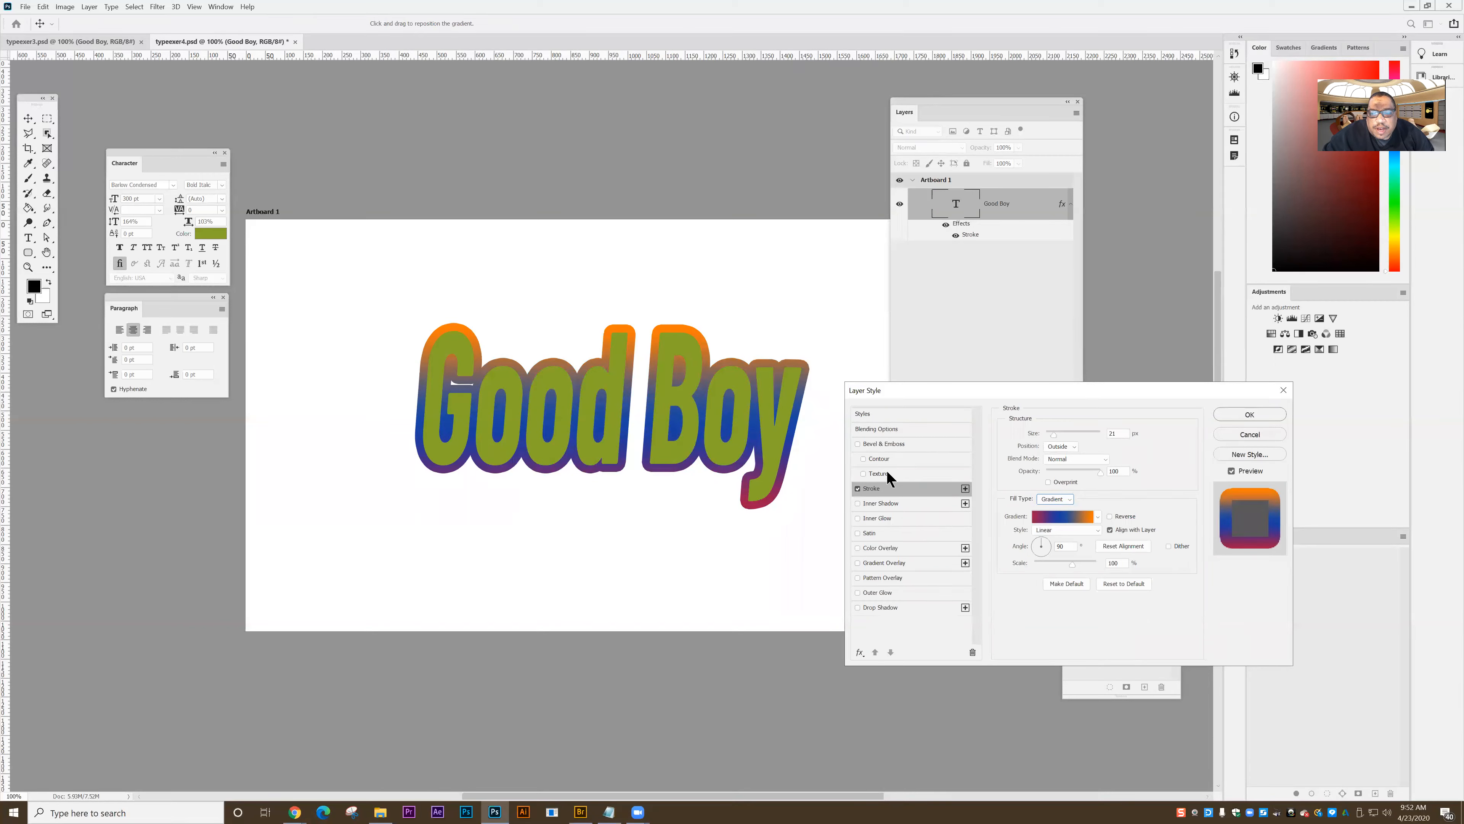
click(895, 502)
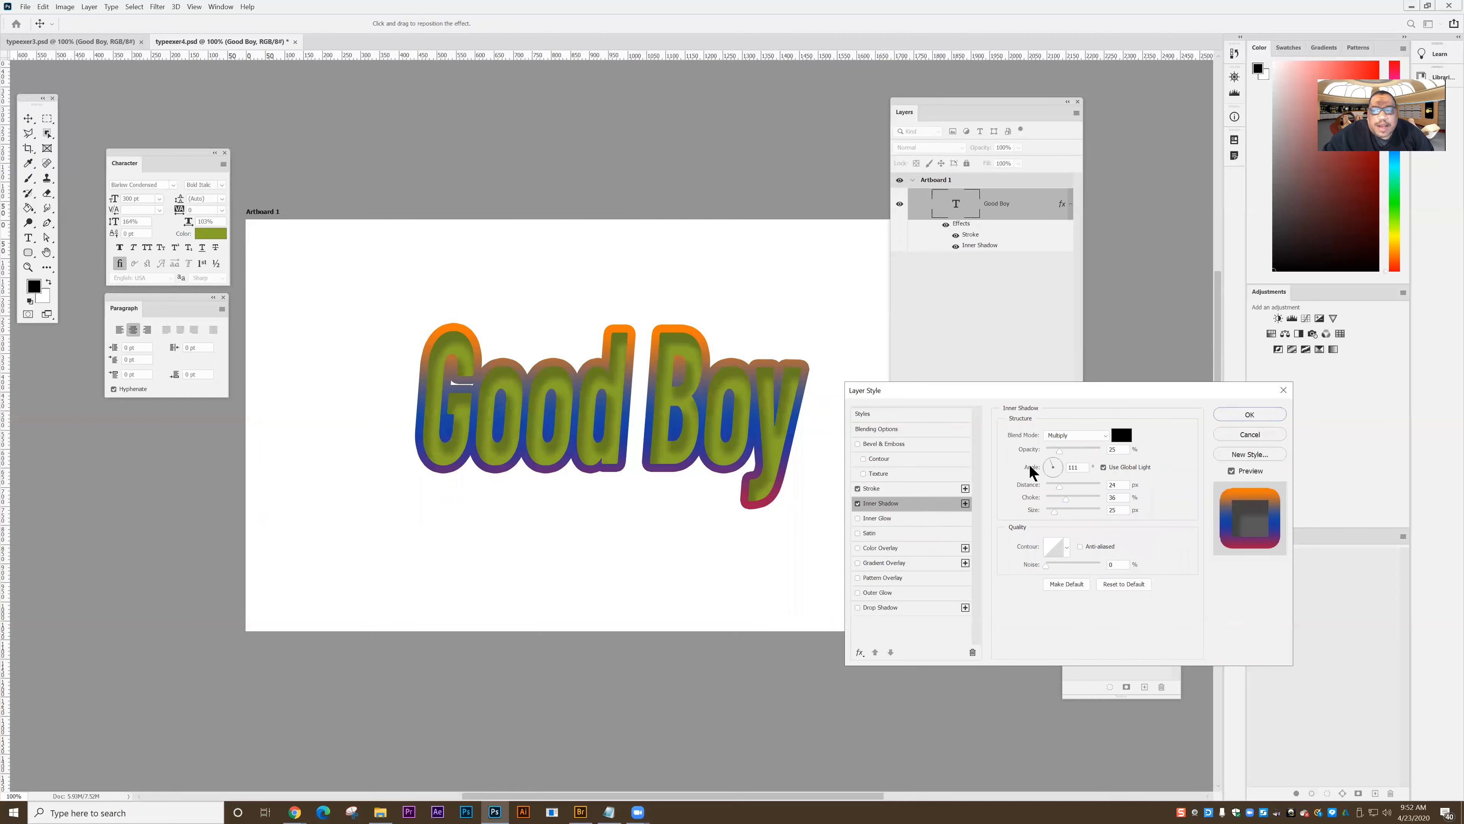
mouse_move(1049, 479)
mouse_down()
mouse_move(1066, 499)
mouse_move(1052, 513)
mouse_move(1059, 499)
mouse_up()
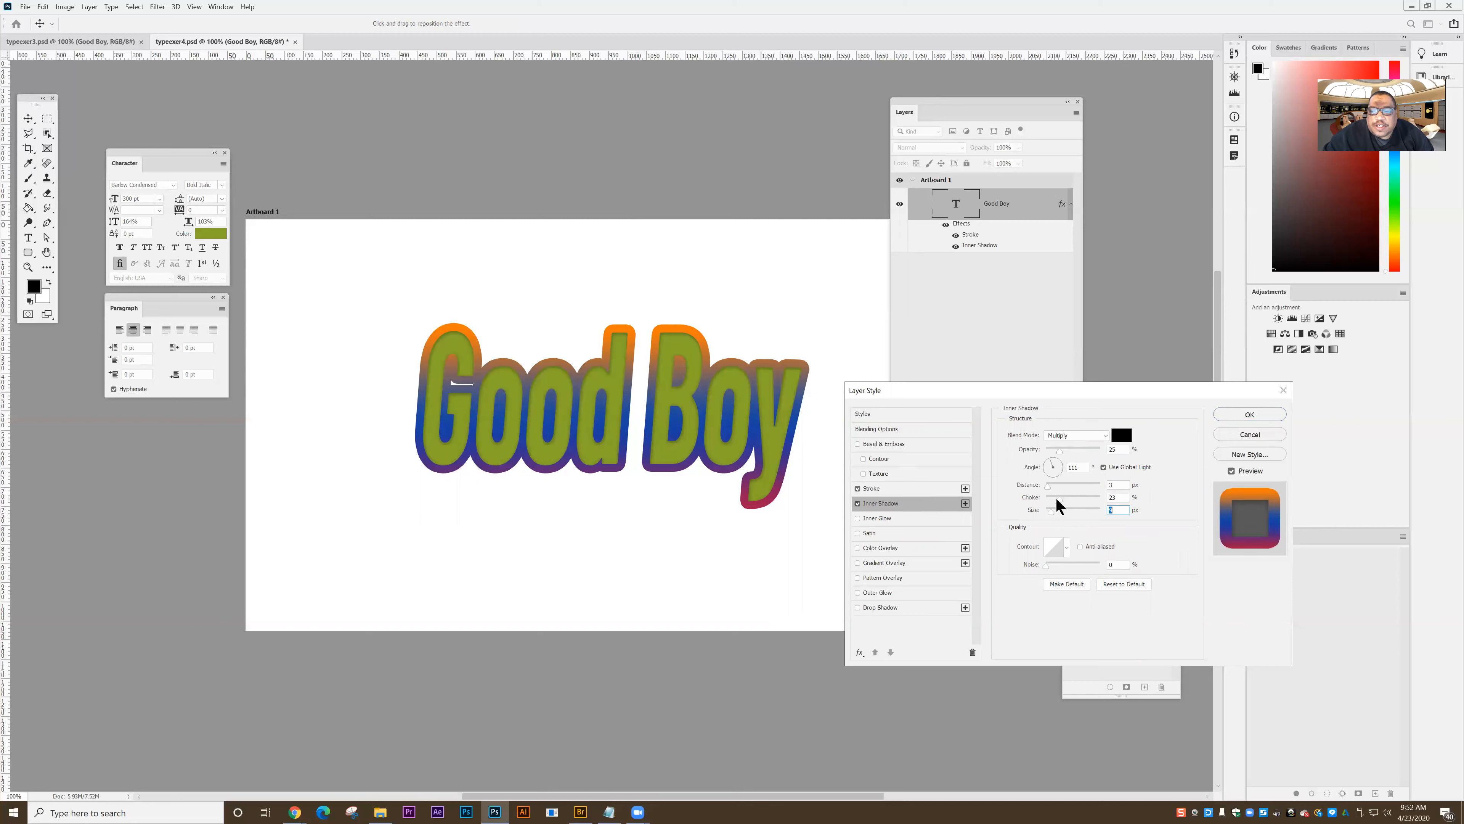
text(9)
key(shift+Tab)
drag(1049, 486, 1047, 502)
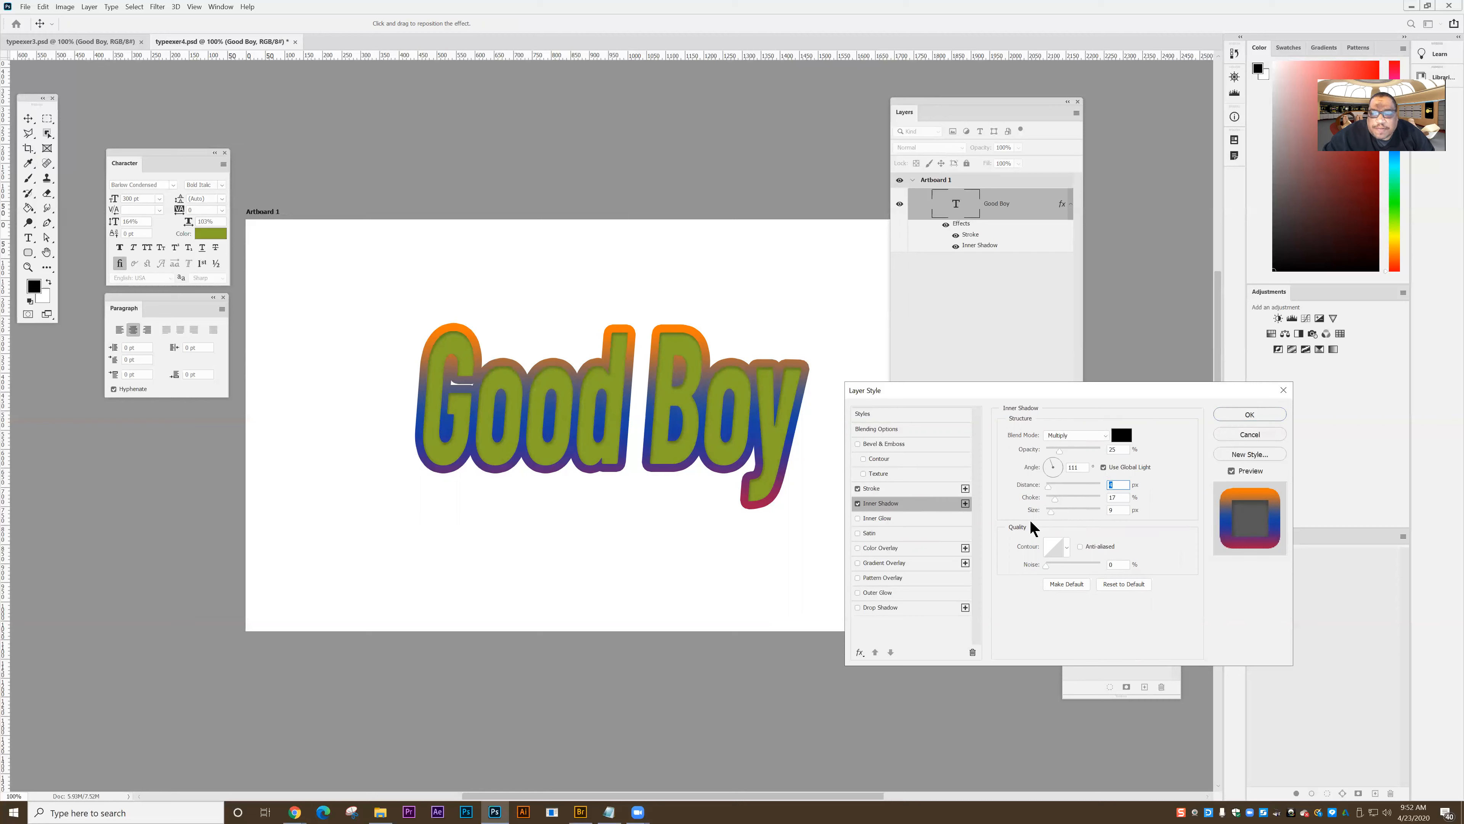
click(1235, 416)
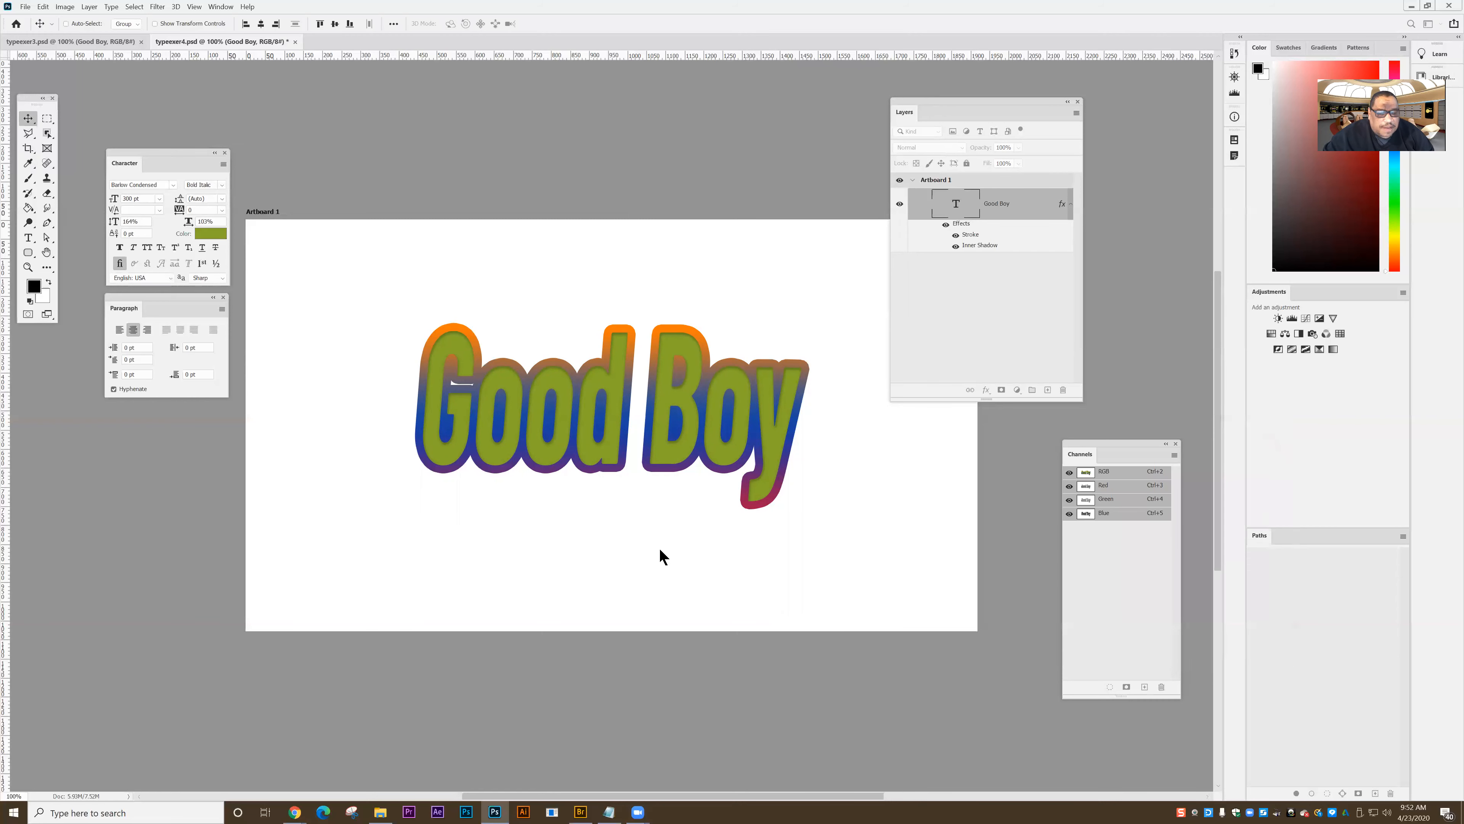